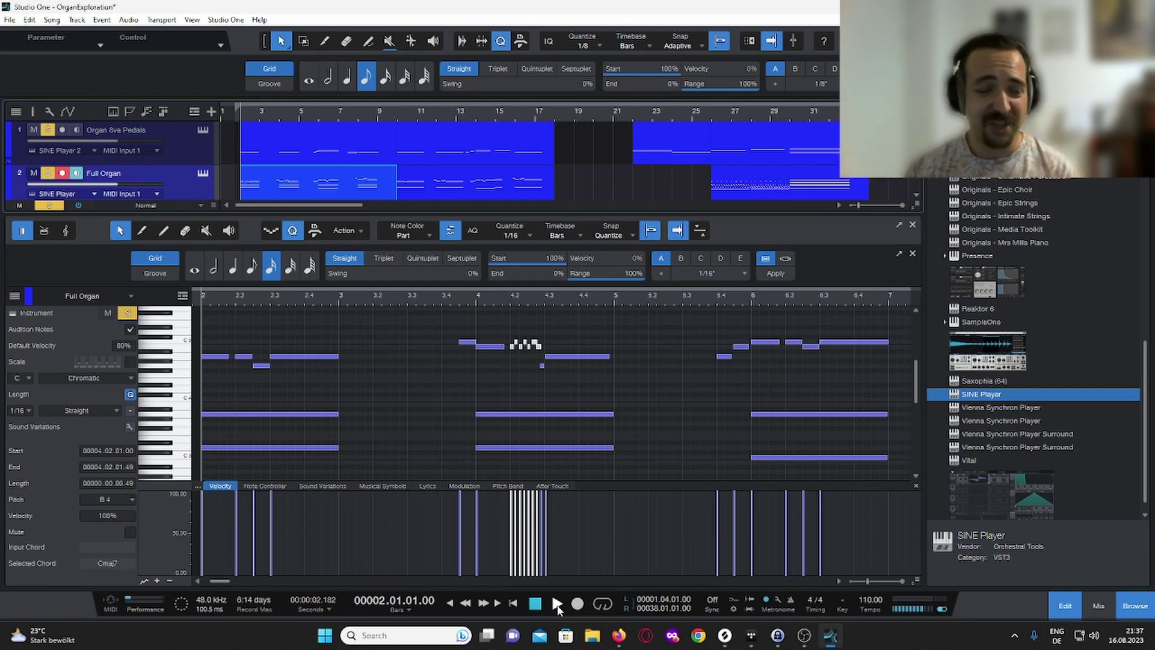
# - Play the soloed Full Organ part from bar 2 and stop playback after bar 9
pyautogui.click(1064, 600)
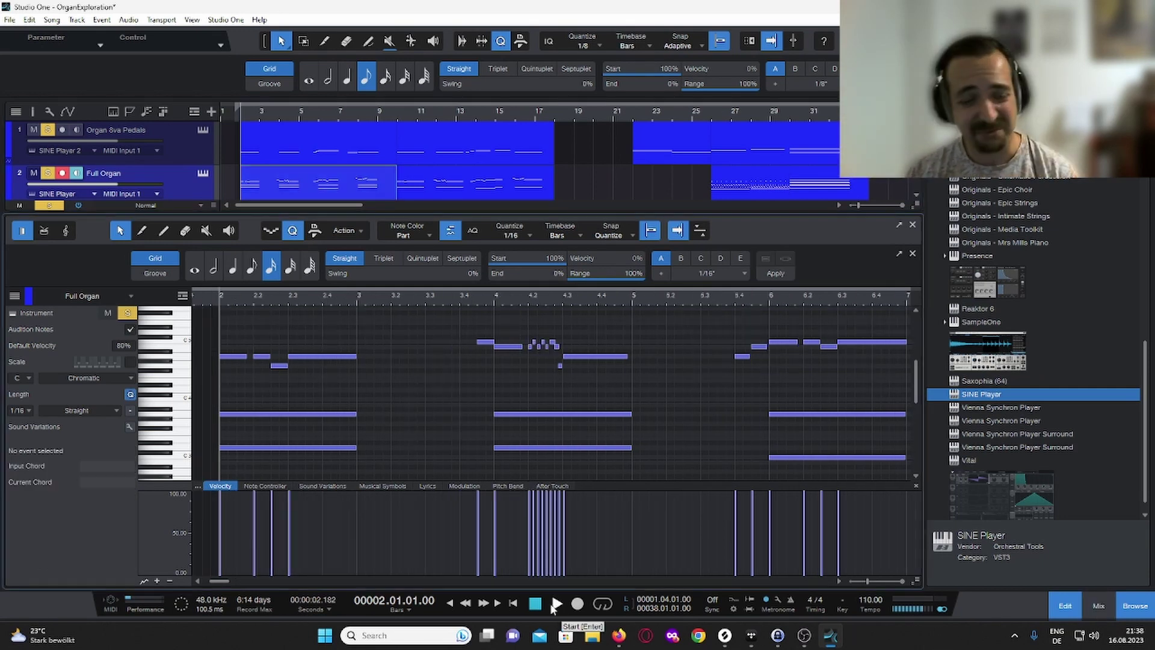
pyautogui.click(554, 605)
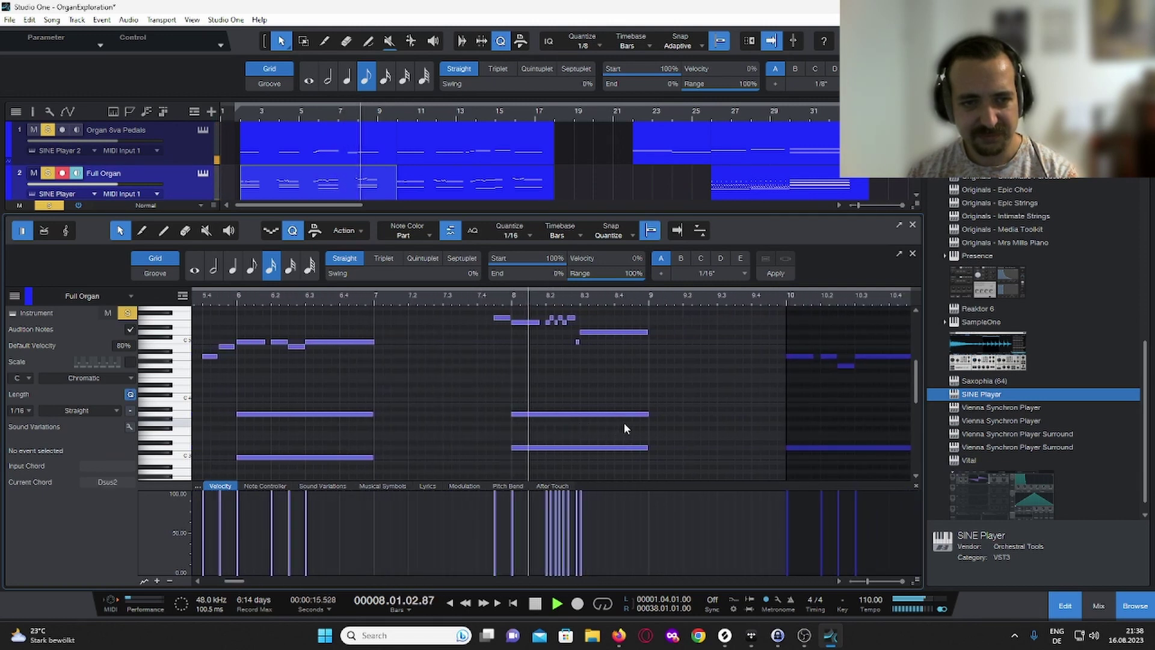
pyautogui.click(534, 606)
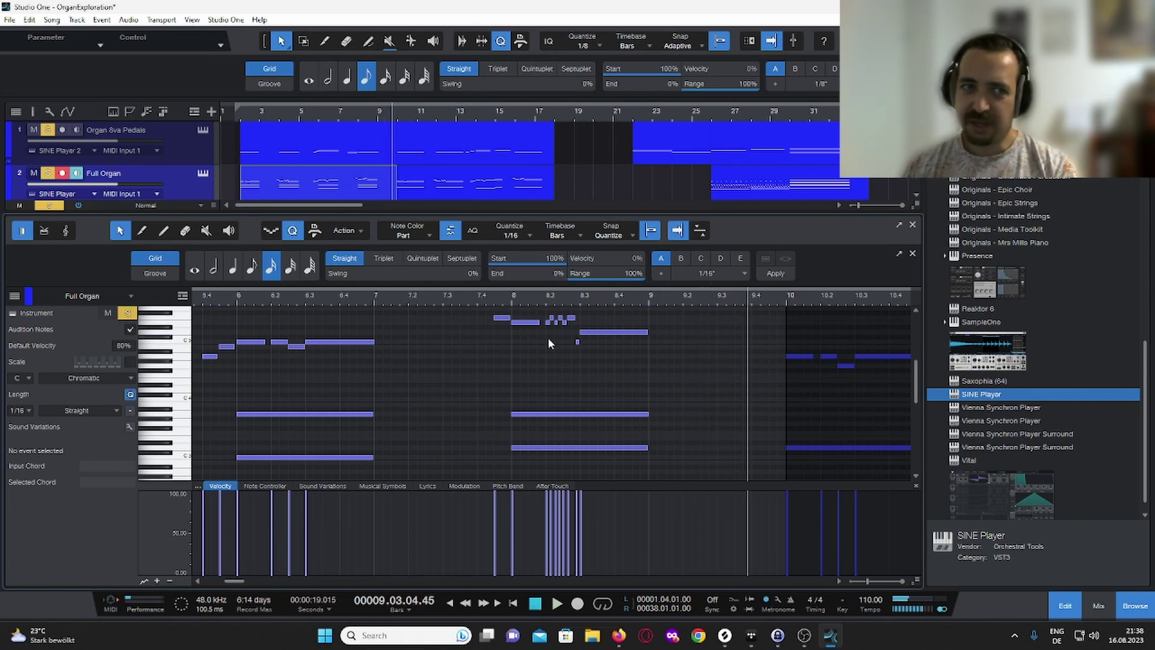
# - Enlarge the arrangement area, then solo the Percussions folder instead of the SINE Player track and expand the folder
pyautogui.moveTo(557, 214); pyautogui.dragTo(558, 285)
pyautogui.scroll(-10, 410, 226)
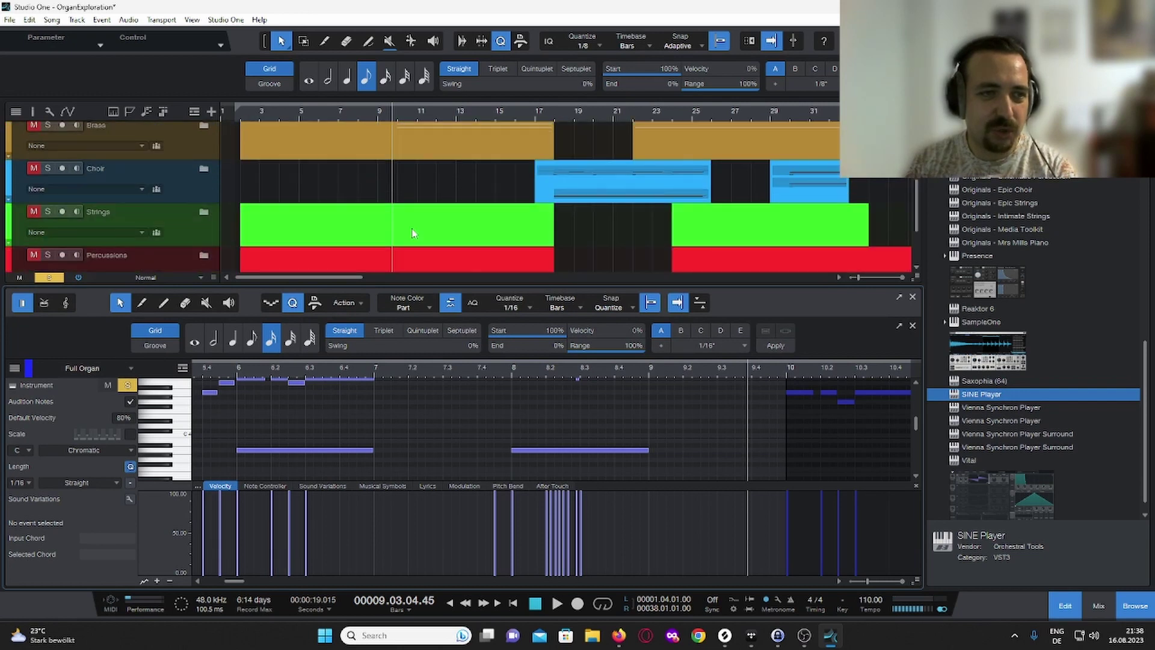
pyautogui.scroll(-1, 412, 230)
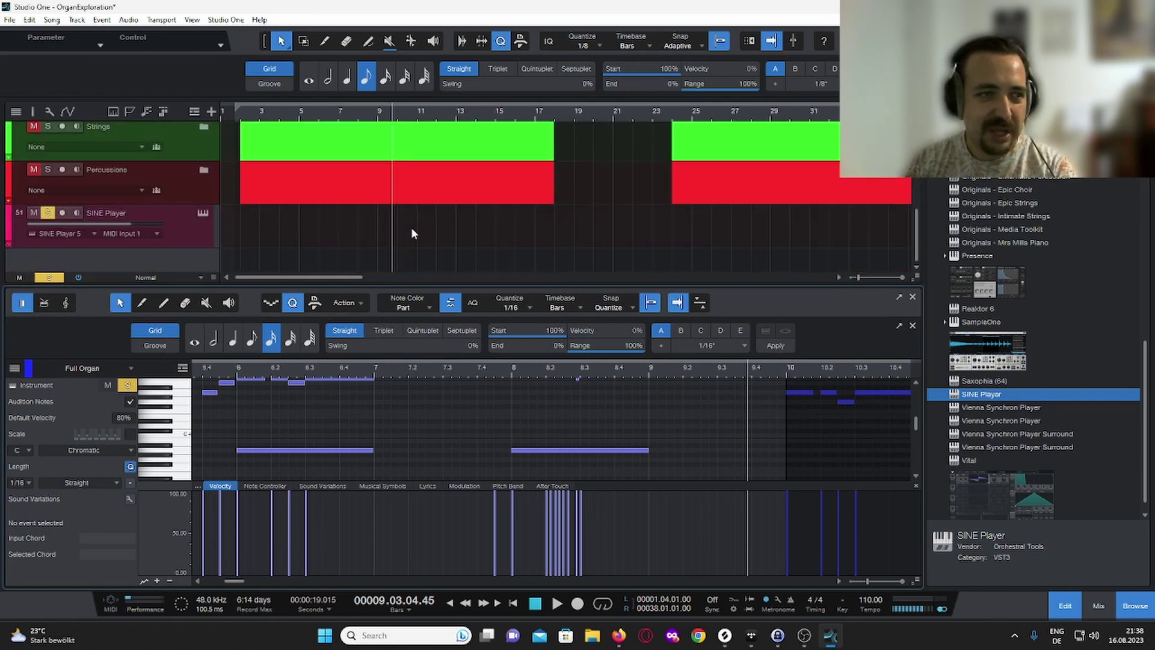
pyautogui.click(38, 215)
pyautogui.click(47, 170)
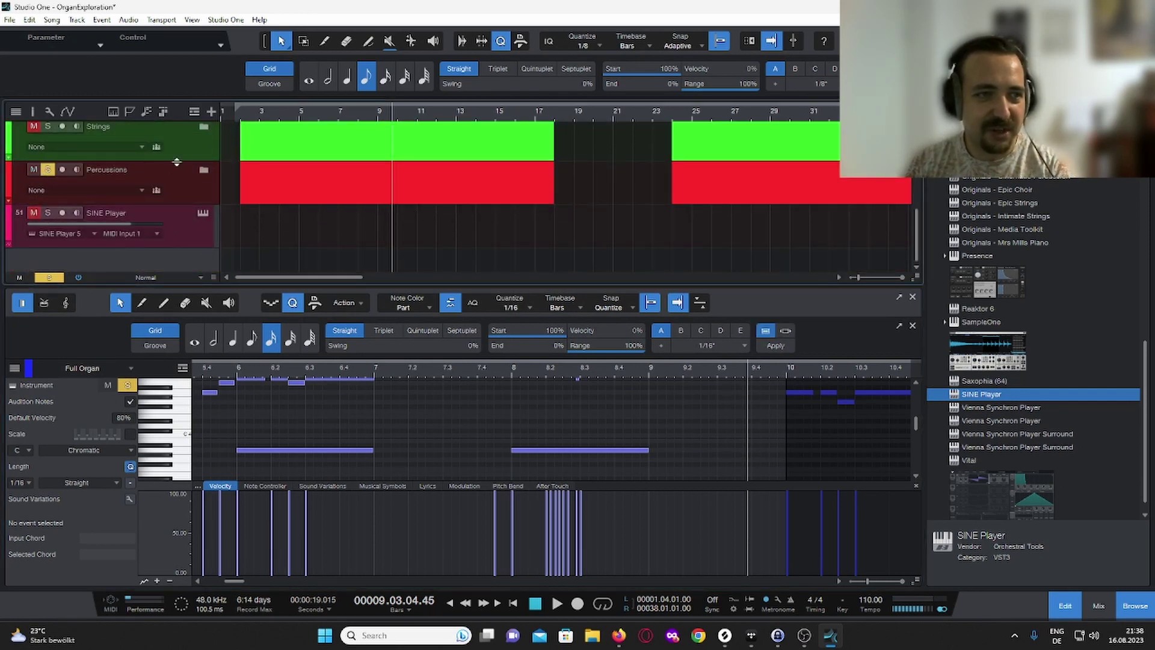
pyautogui.click(204, 171)
pyautogui.scroll(-5, 337, 213)
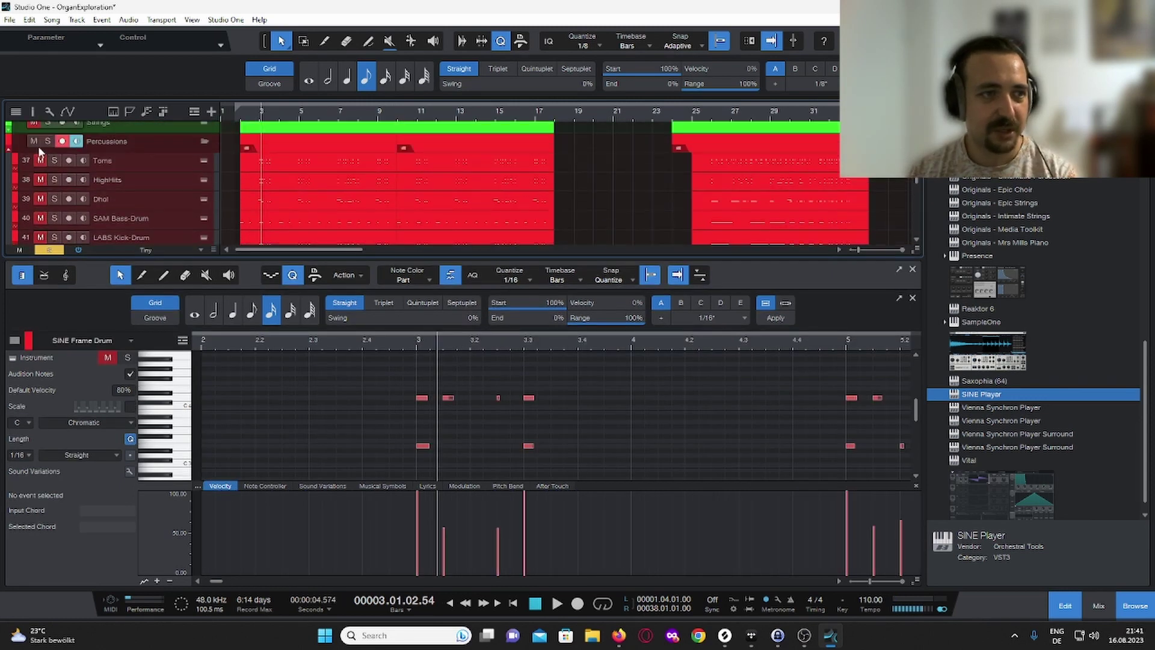
# - Solo the Percussions folder track and listen to the drums from bar 2 until bar 5
pyautogui.click(47, 141)
pyautogui.click(241, 118)
pyautogui.click(558, 604)
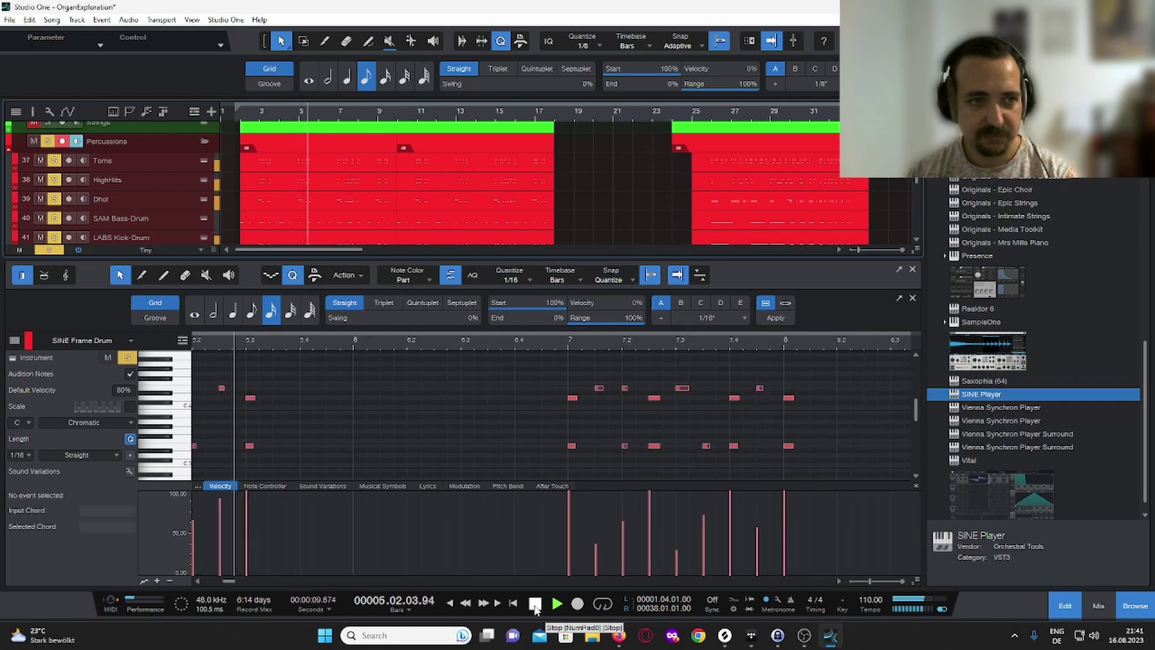
pyautogui.click(535, 604)
# - Add Organ 8va Pedals and Full Organ to the soloed percussion and play them together from bar 2
pyautogui.scroll(15, 268, 159)
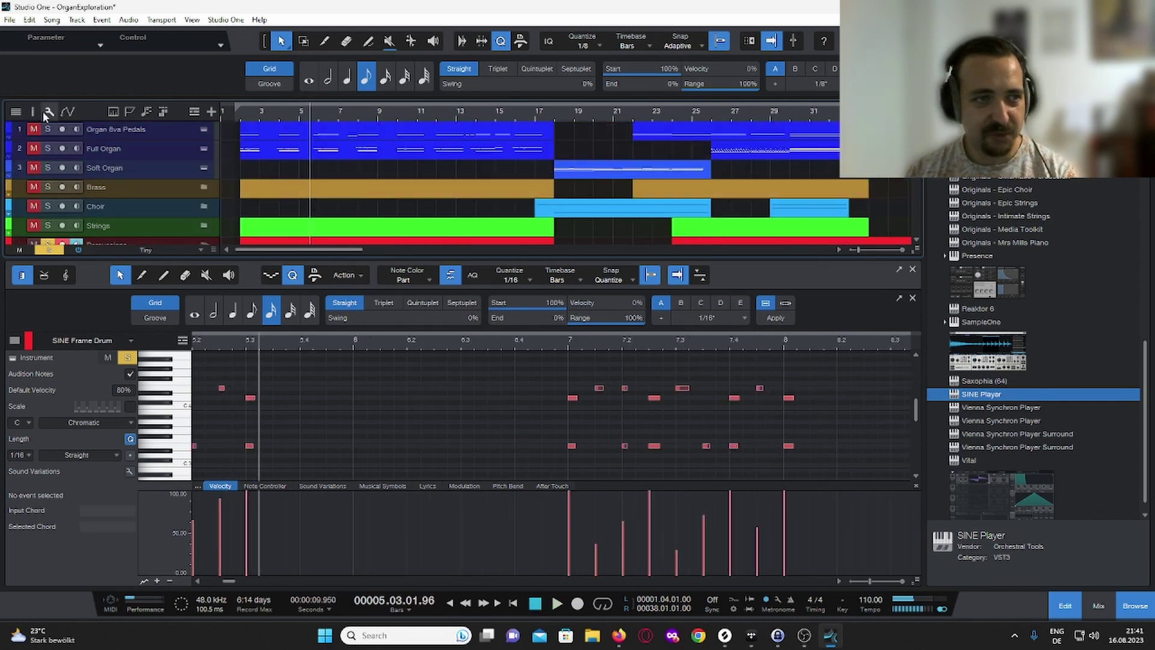
pyautogui.click(48, 129)
pyautogui.click(48, 148)
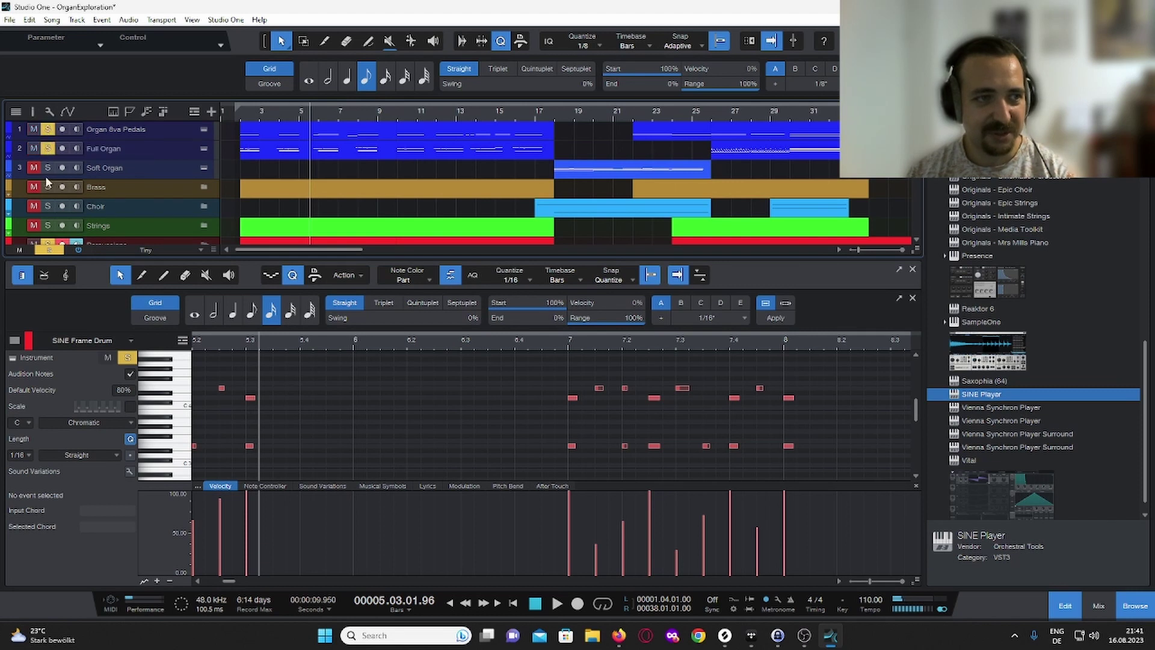
pyautogui.click(239, 117)
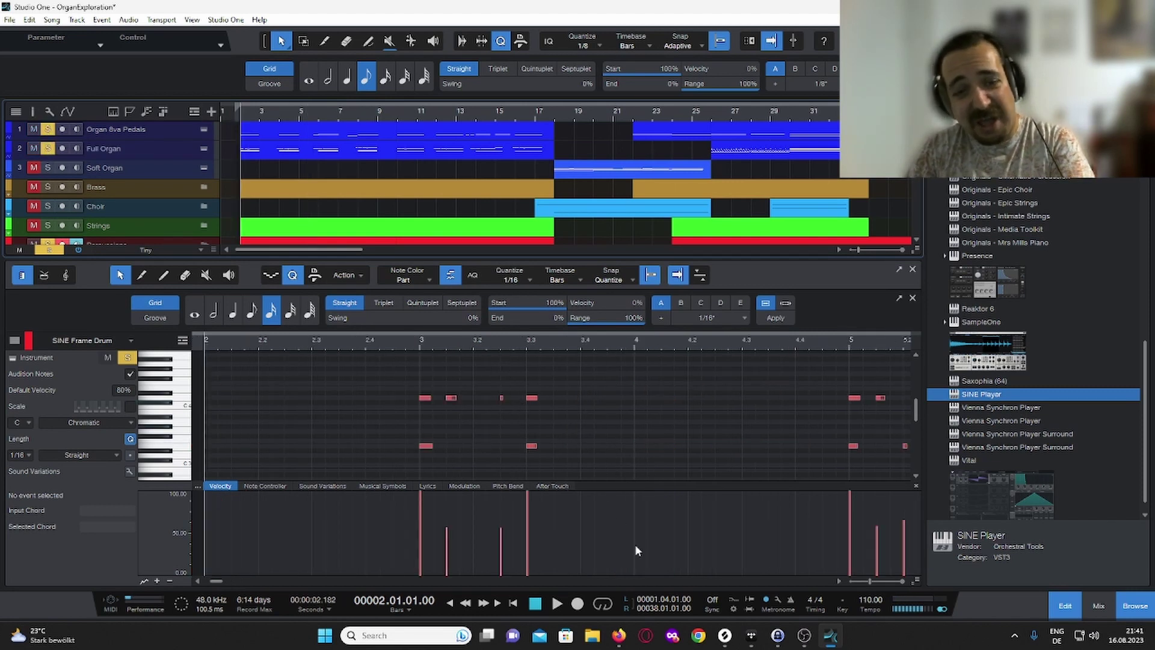
pyautogui.click(557, 604)
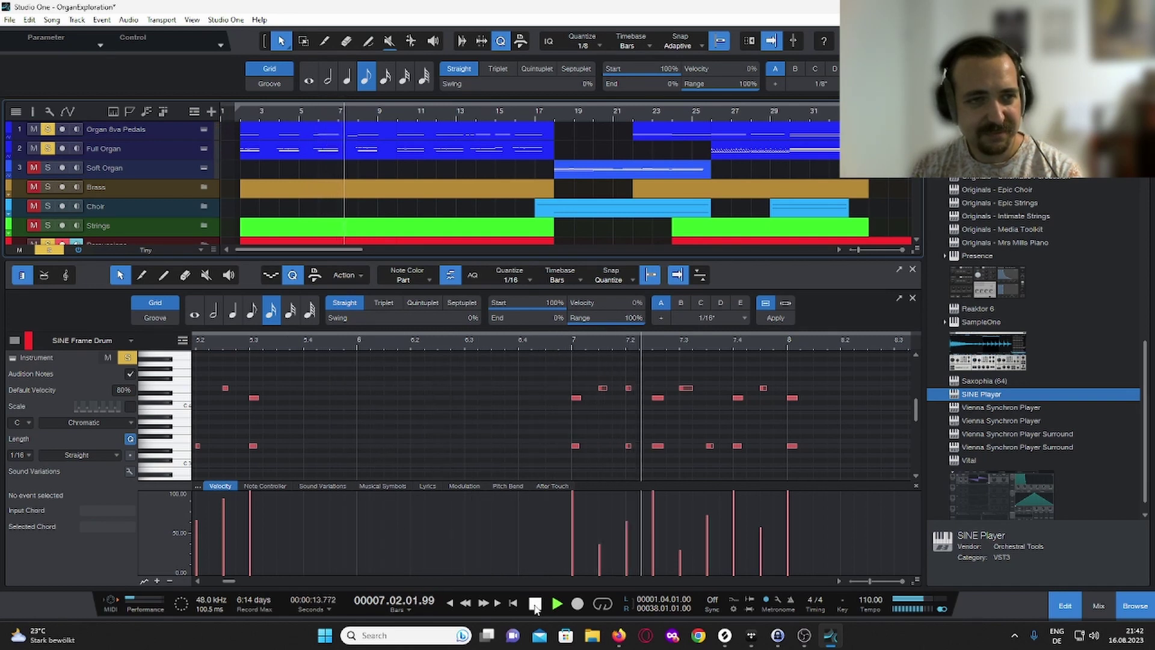
pyautogui.click(535, 605)
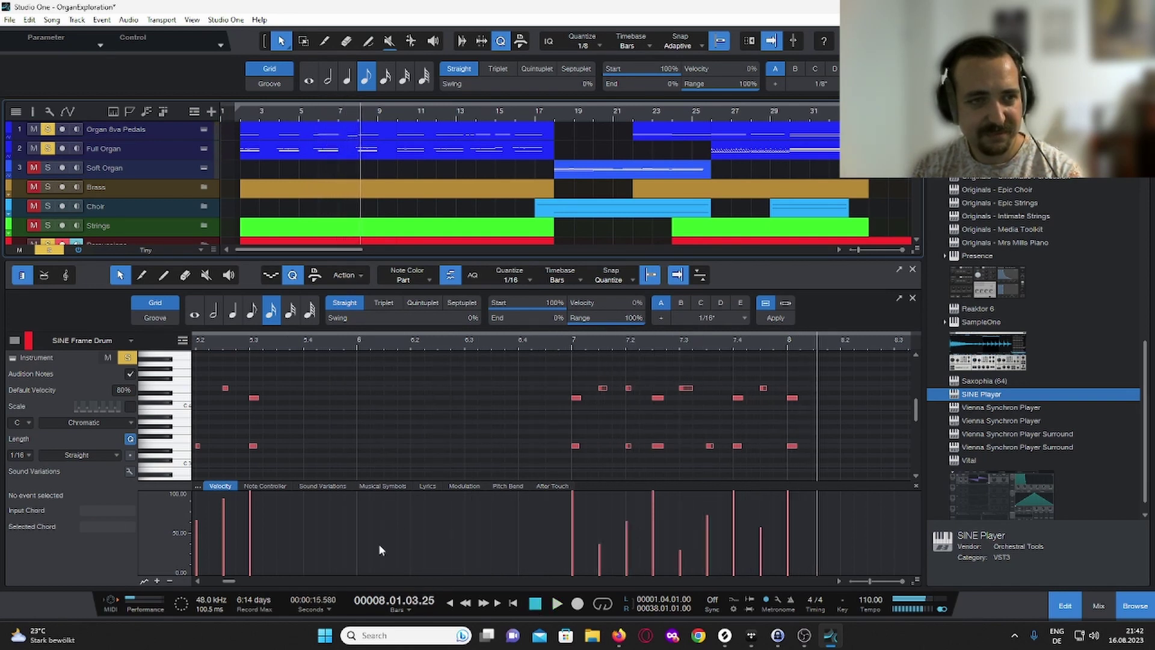
# - Place the playhead at bar 10 and play the soloed Brass folder from there
pyautogui.scroll(-3, 287, 184)
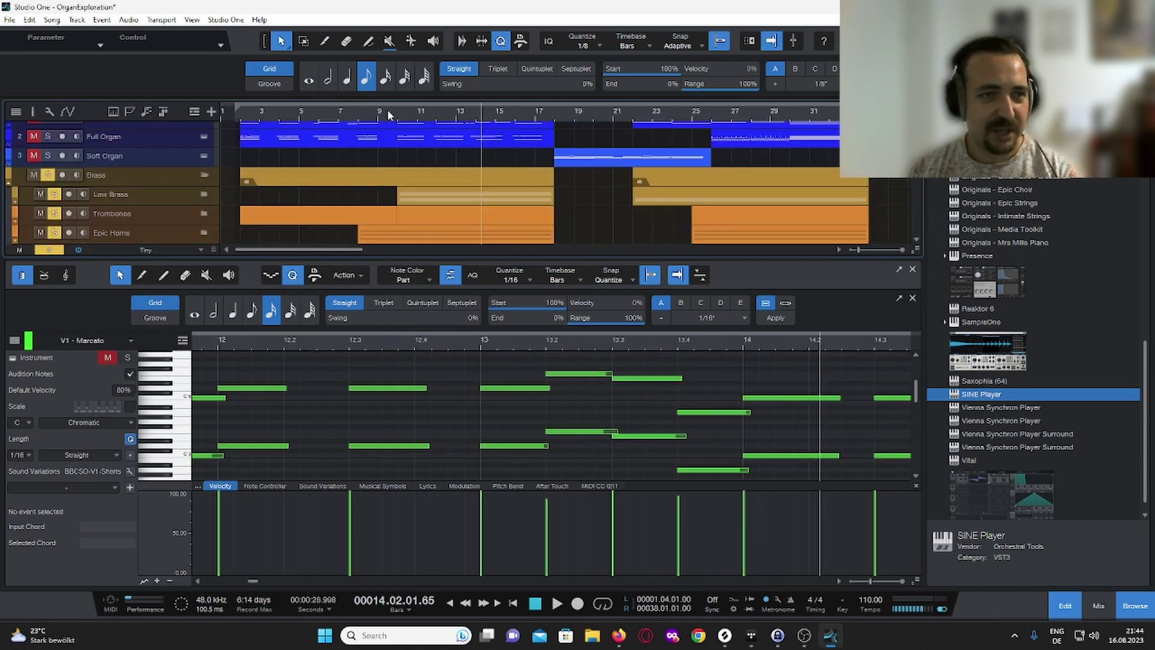
pyautogui.click(393, 112)
pyautogui.scroll(-2, 395, 191)
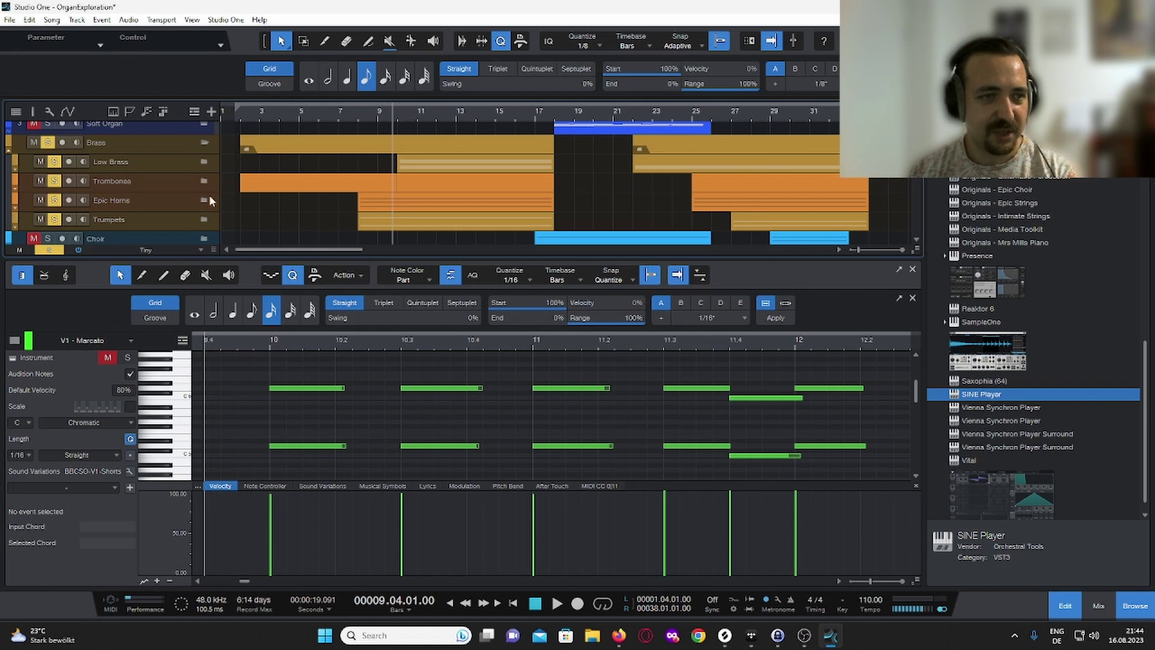
pyautogui.press('KP_Add')
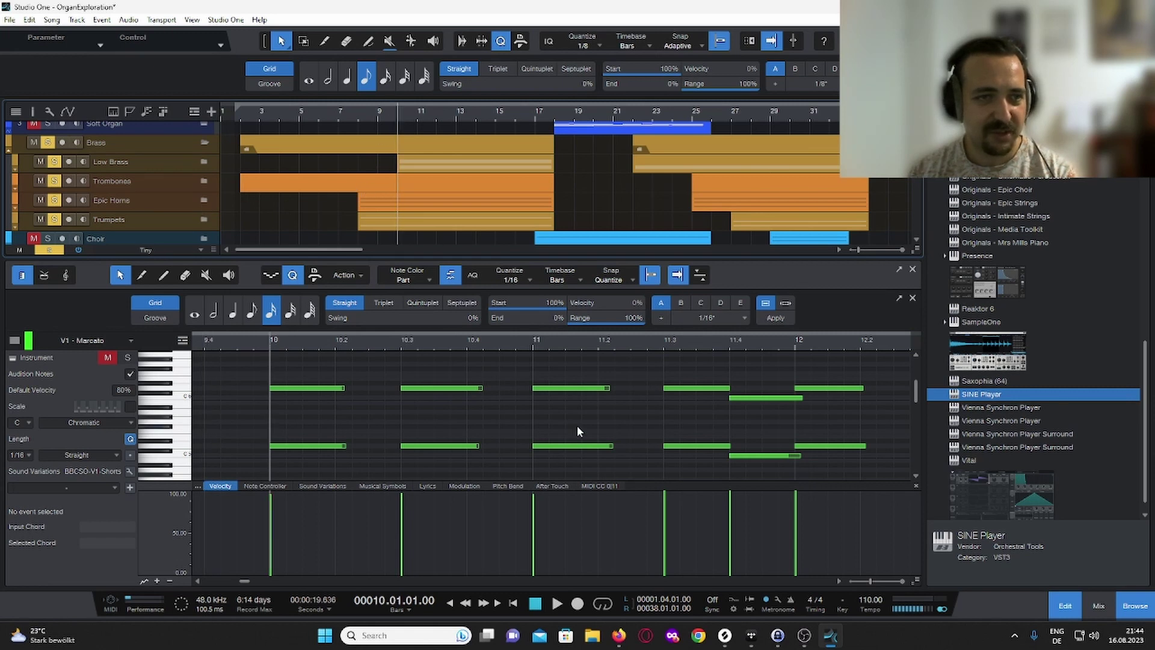
pyautogui.click(557, 604)
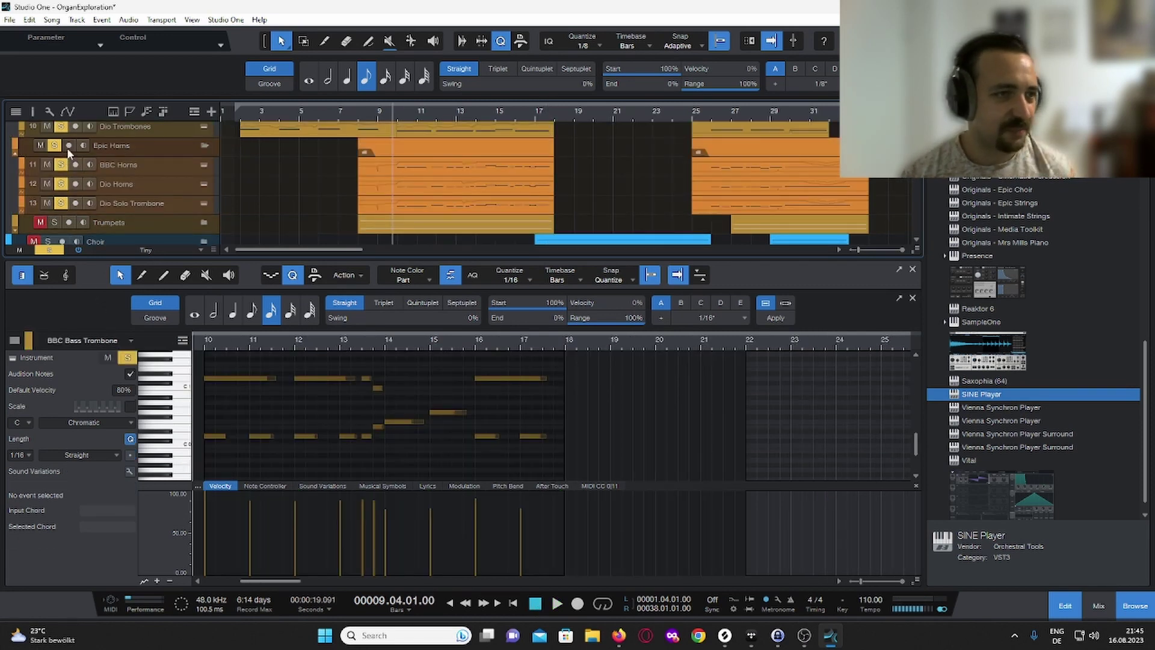
# - Arm the Epic Horns folder for recording and select its BBC Horns track to show the notes
pyautogui.click(69, 148)
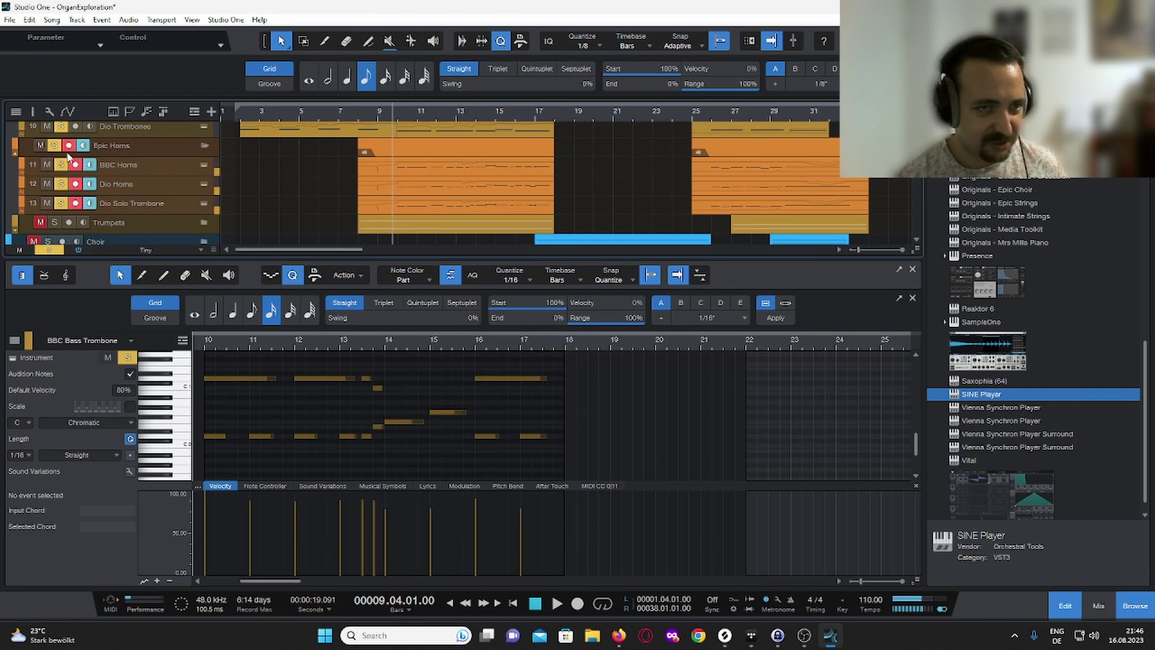
pyautogui.click(114, 164)
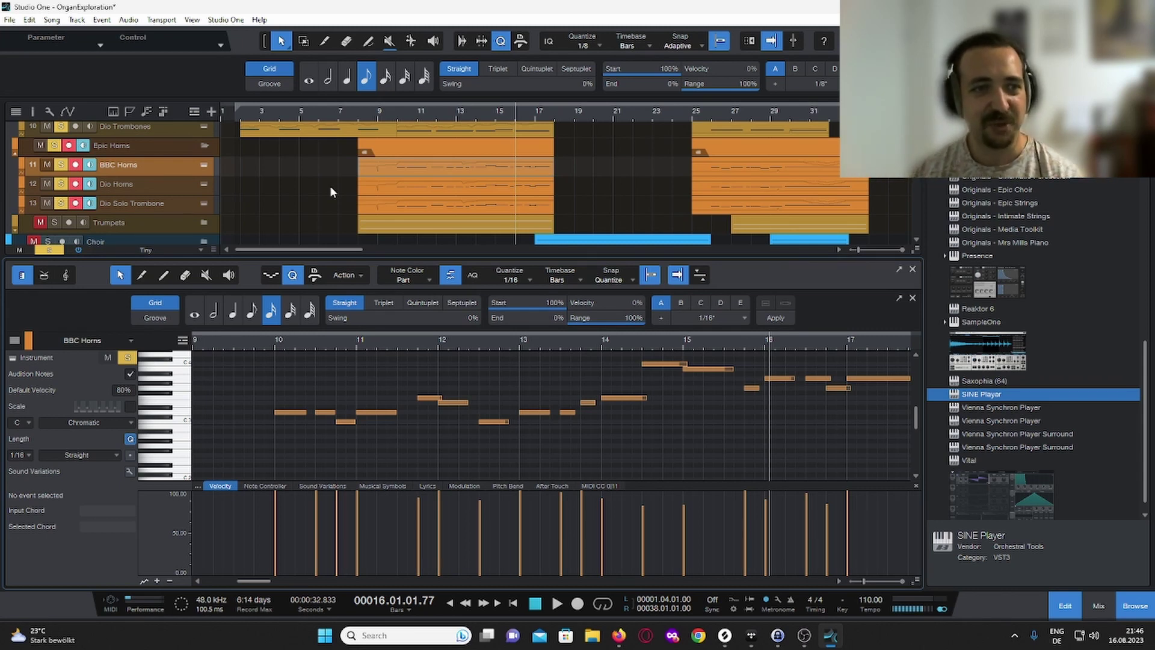
# - Expand the Trumpets folder, return the playhead to bar 10, and solo the trumpets
pyautogui.scroll(-2, 343, 145)
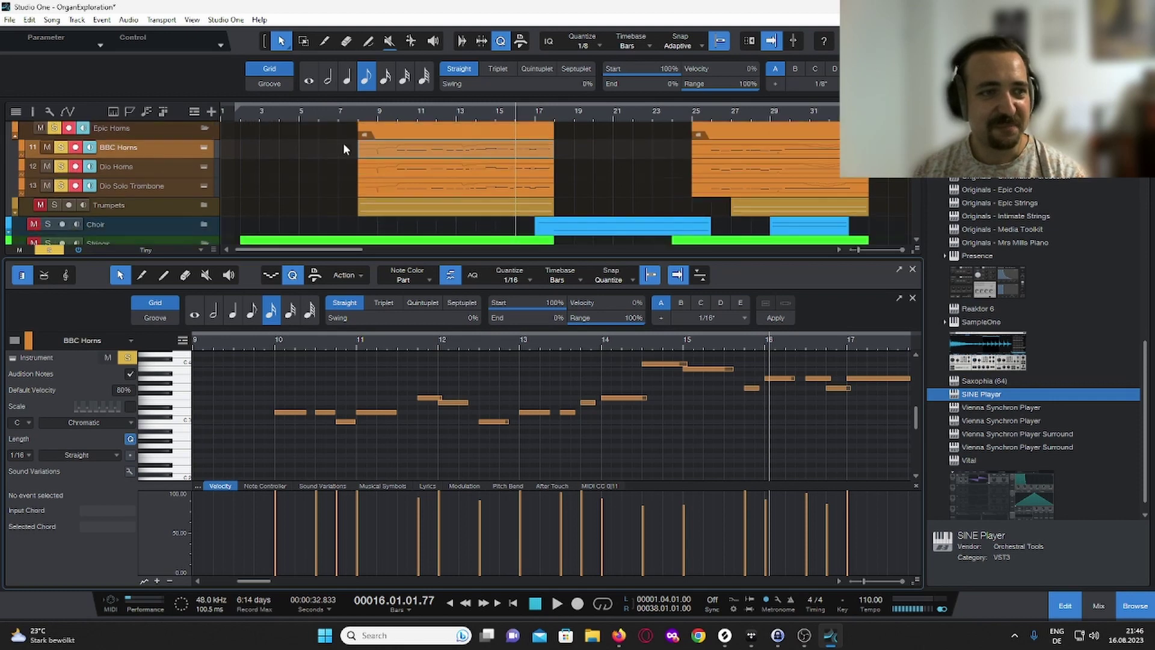
pyautogui.click(205, 188)
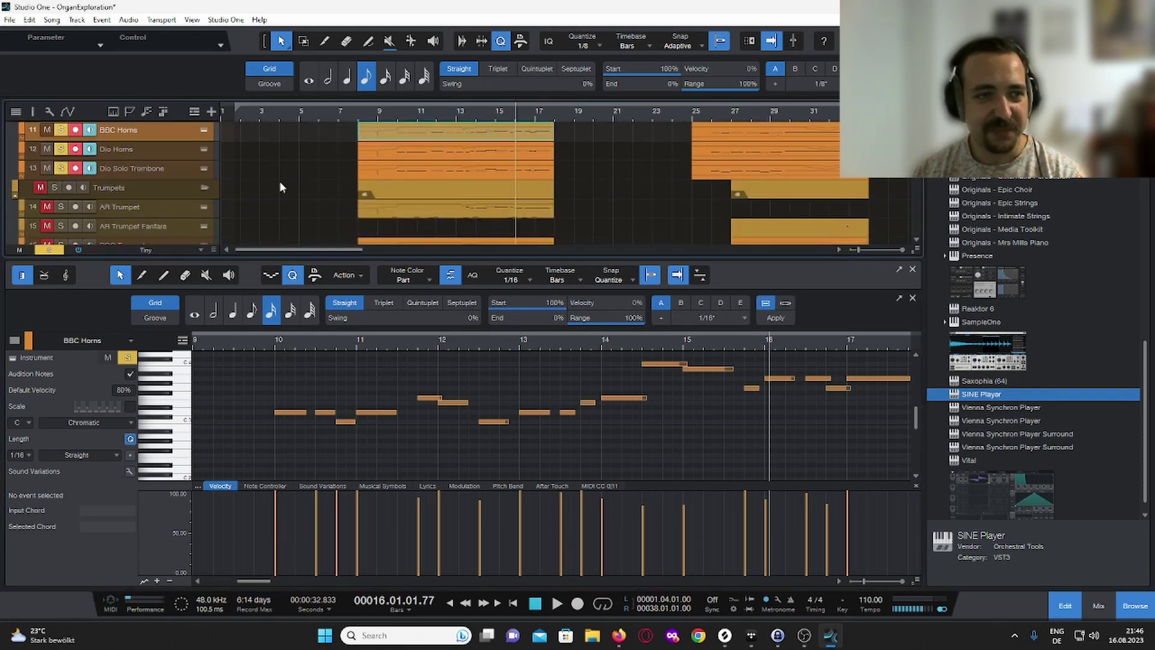
pyautogui.click(396, 119)
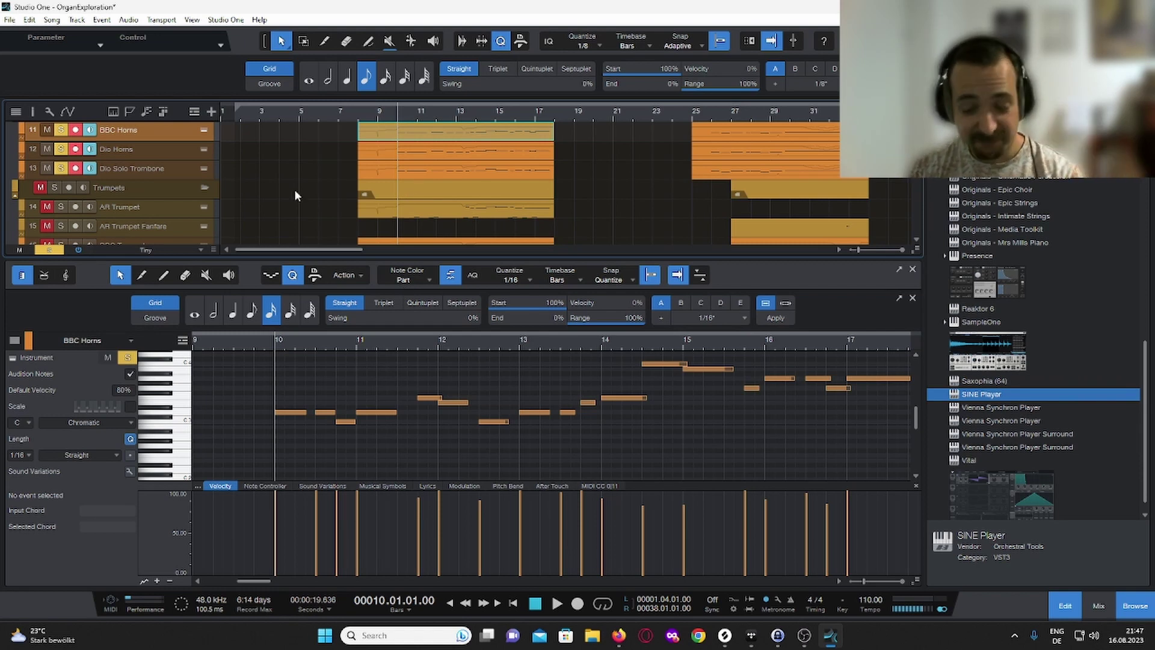
pyautogui.scroll(-1, 295, 191)
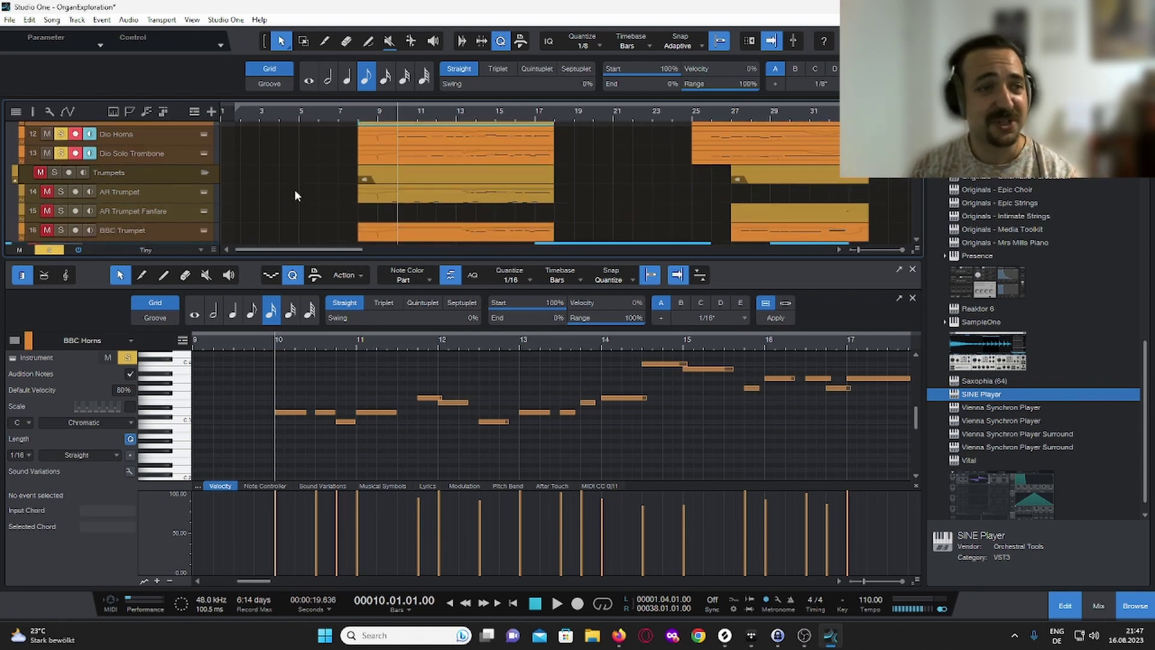
pyautogui.click(54, 173)
pyautogui.scroll(-3, 321, 186)
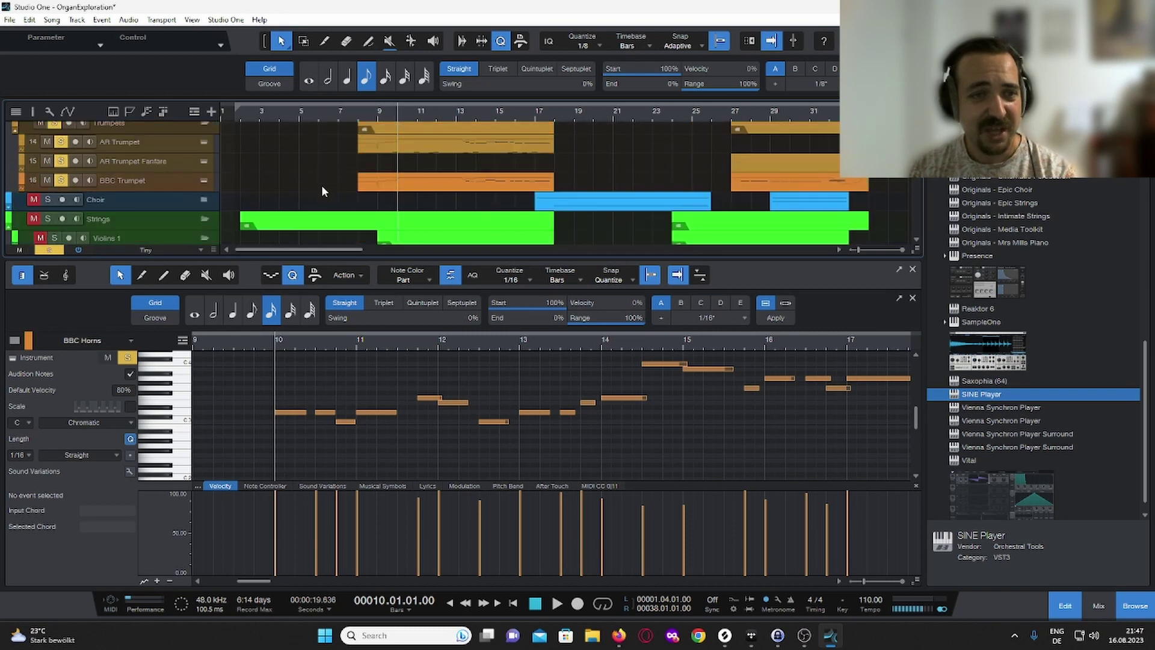
# - Examine the AR Trumpet part with the playhead at 13.02.04 and bring up the BBC Trumpet part
pyautogui.scroll(1, 320, 186)
pyautogui.click(472, 164)
pyautogui.click(551, 339)
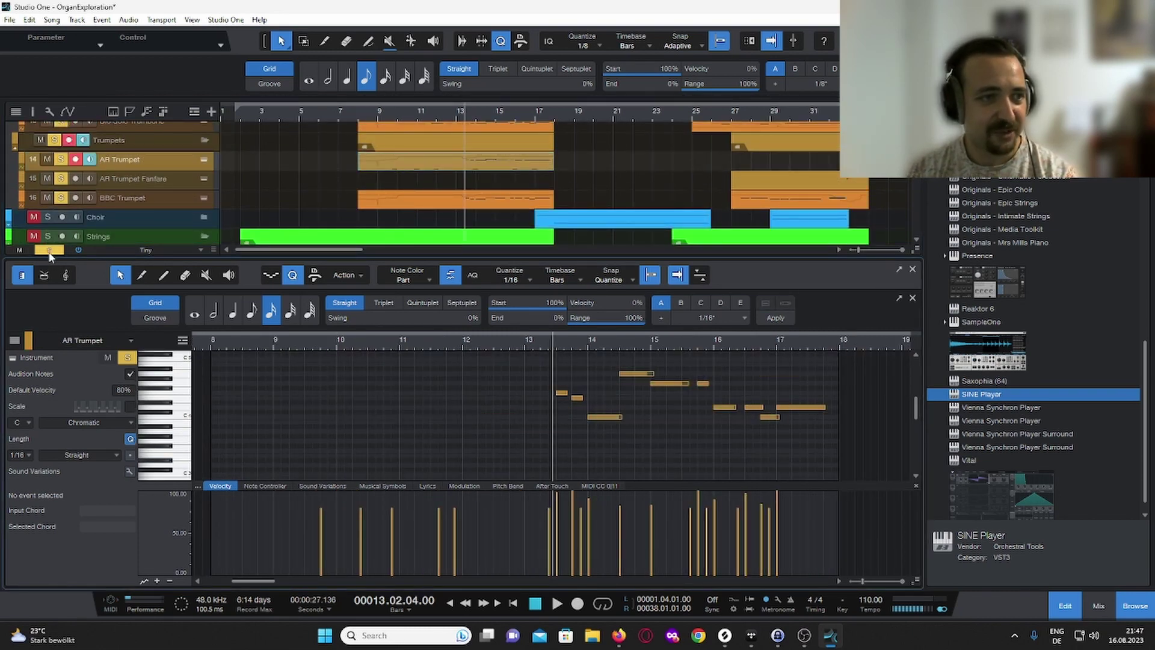
pyautogui.click(54, 140)
pyautogui.click(55, 140)
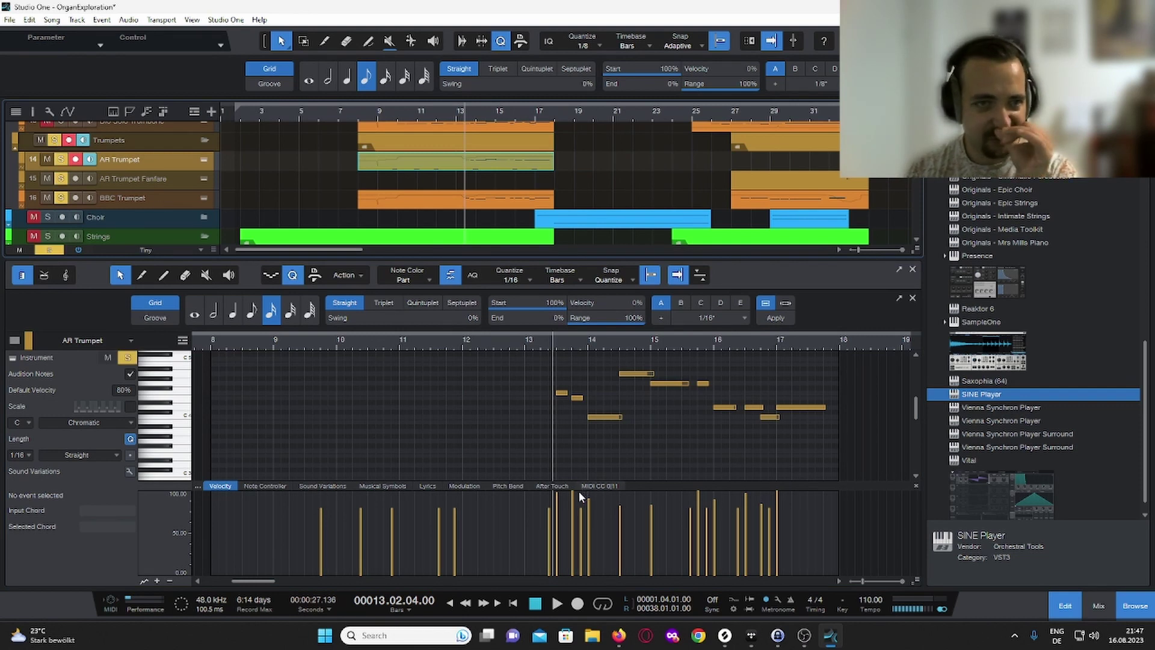
pyautogui.press('Down')
pyautogui.press('Down')
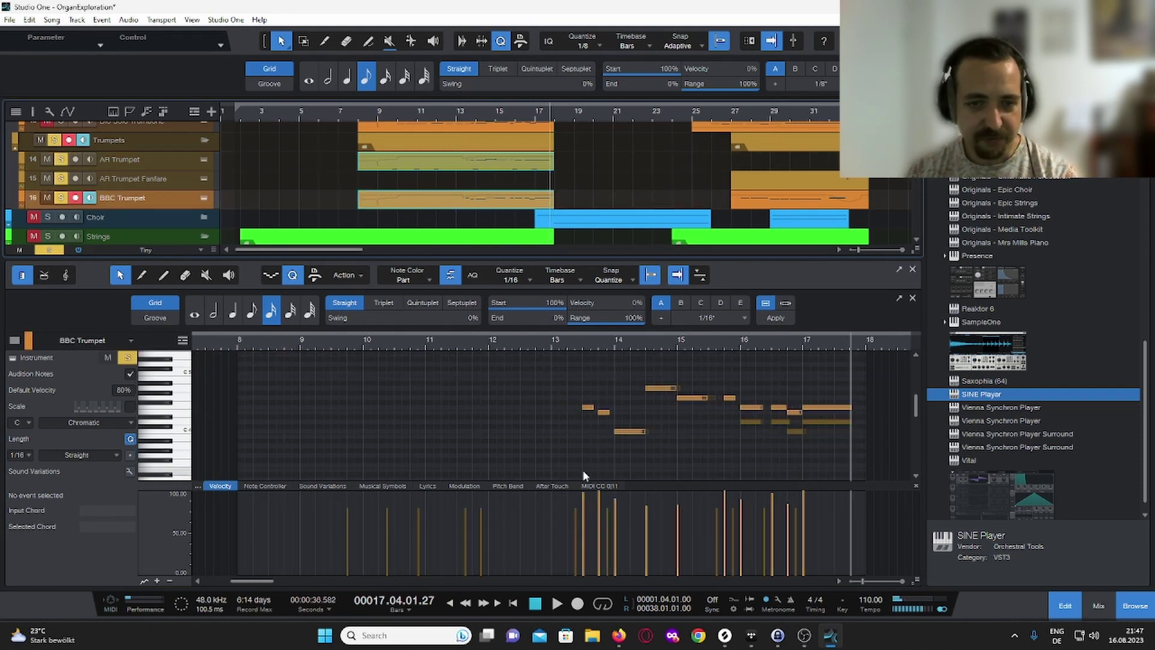
# - Show the Dio Solo Trombone part and play it with the soloed horns and trumpets from 13.02.04
pyautogui.scroll(2, 475, 172)
pyautogui.click(474, 174)
pyautogui.click(556, 603)
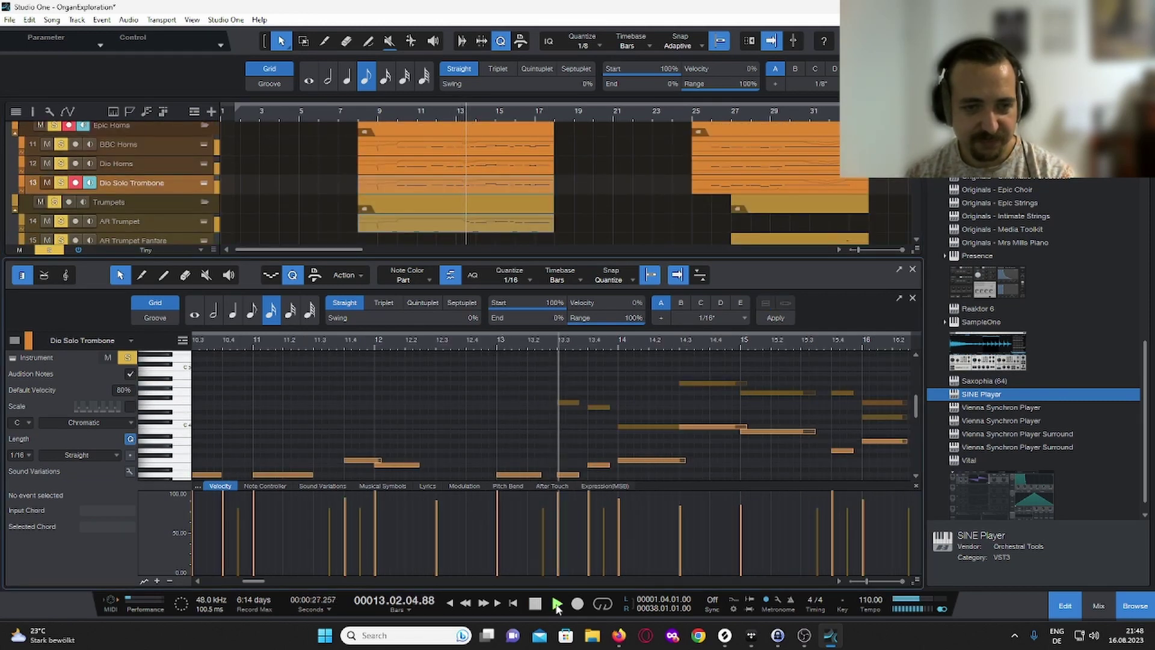
pyautogui.hscroll(5, 576, 432)
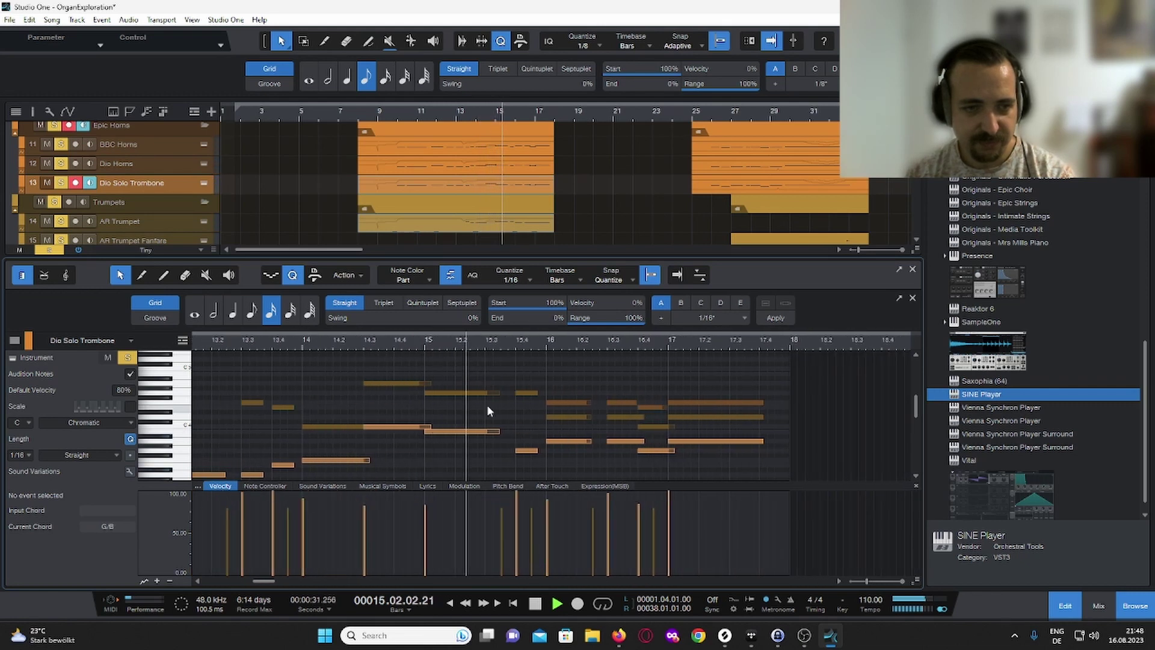
pyautogui.click(535, 603)
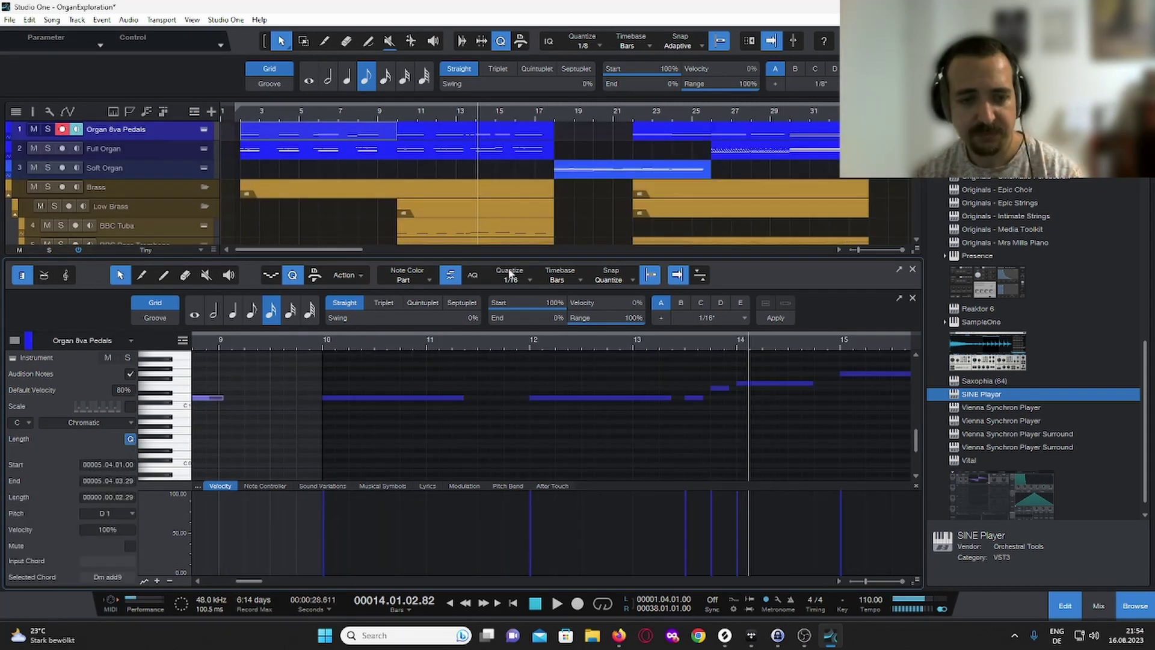
# - Reduce the tracks to Overview height, toggle the Choir folder, and set the playhead to 15.04.01
pyautogui.scroll(-3, 538, 190)
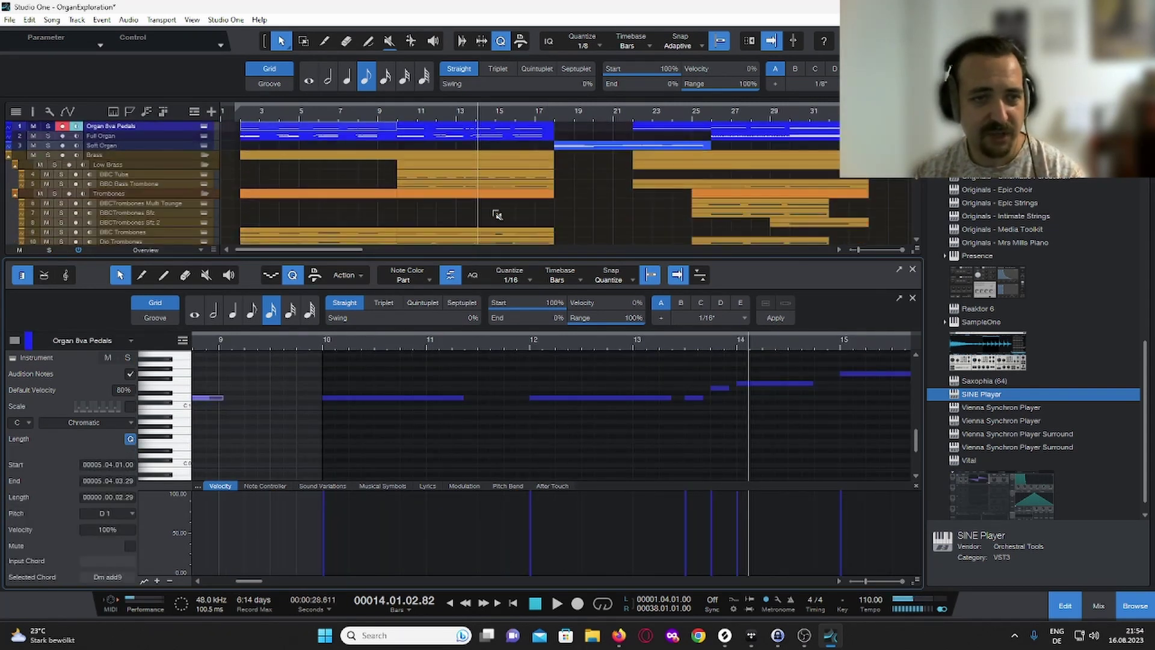
pyautogui.scroll(-5, 493, 212)
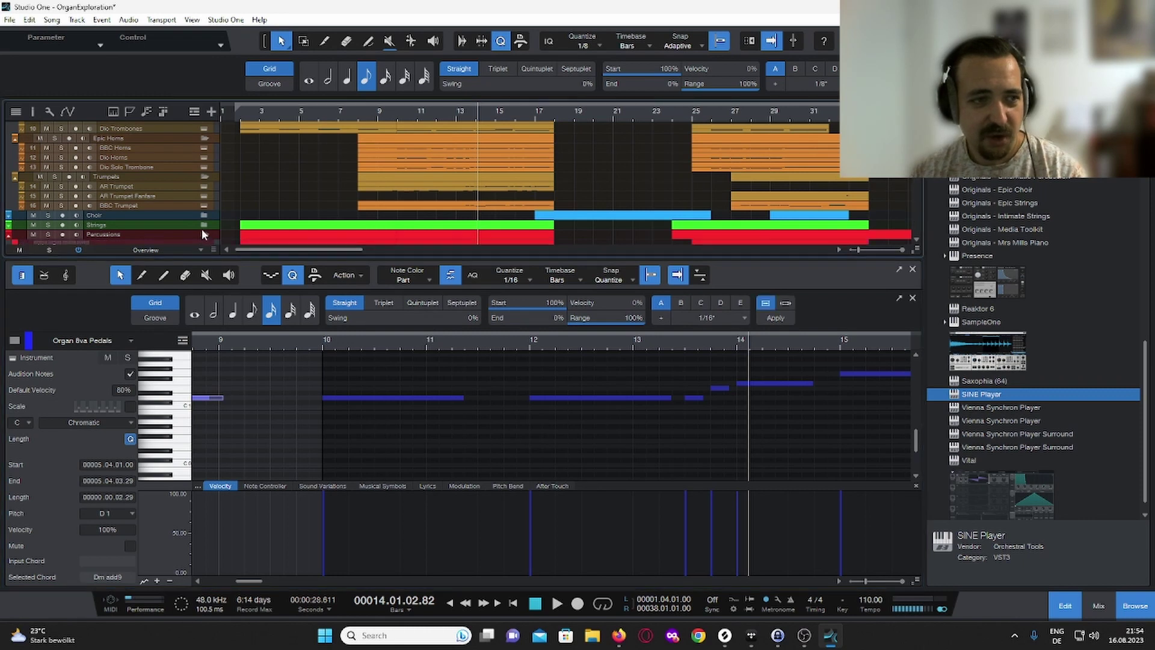
pyautogui.click(205, 214)
pyautogui.scroll(5, 412, 199)
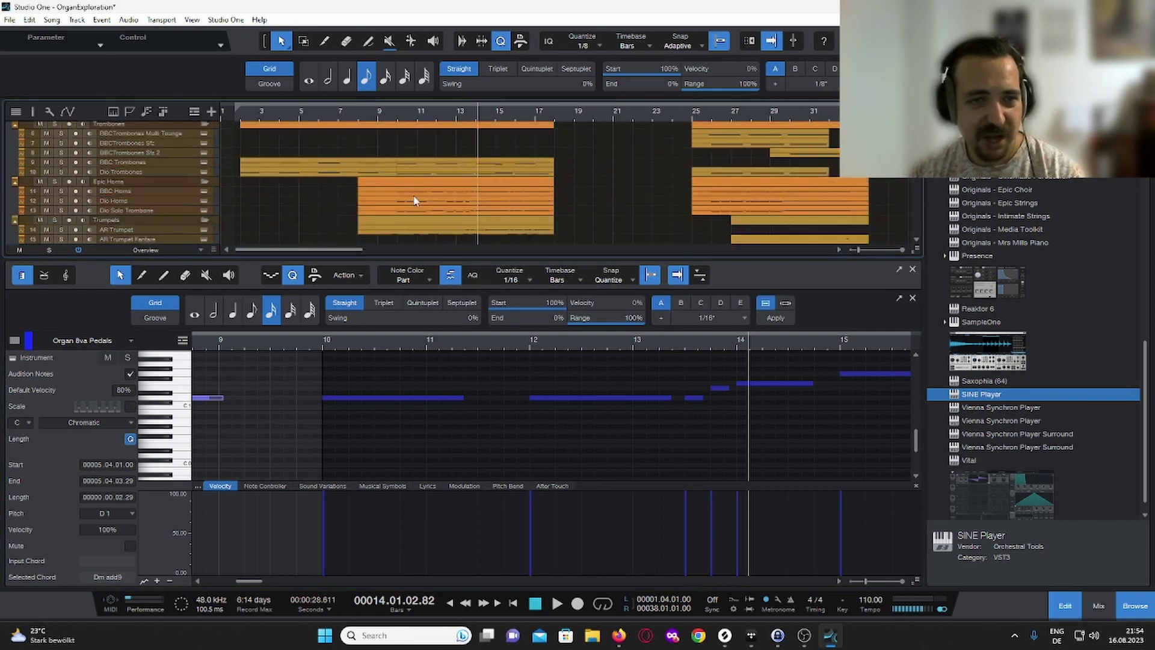
pyautogui.hscroll(3, 438, 193)
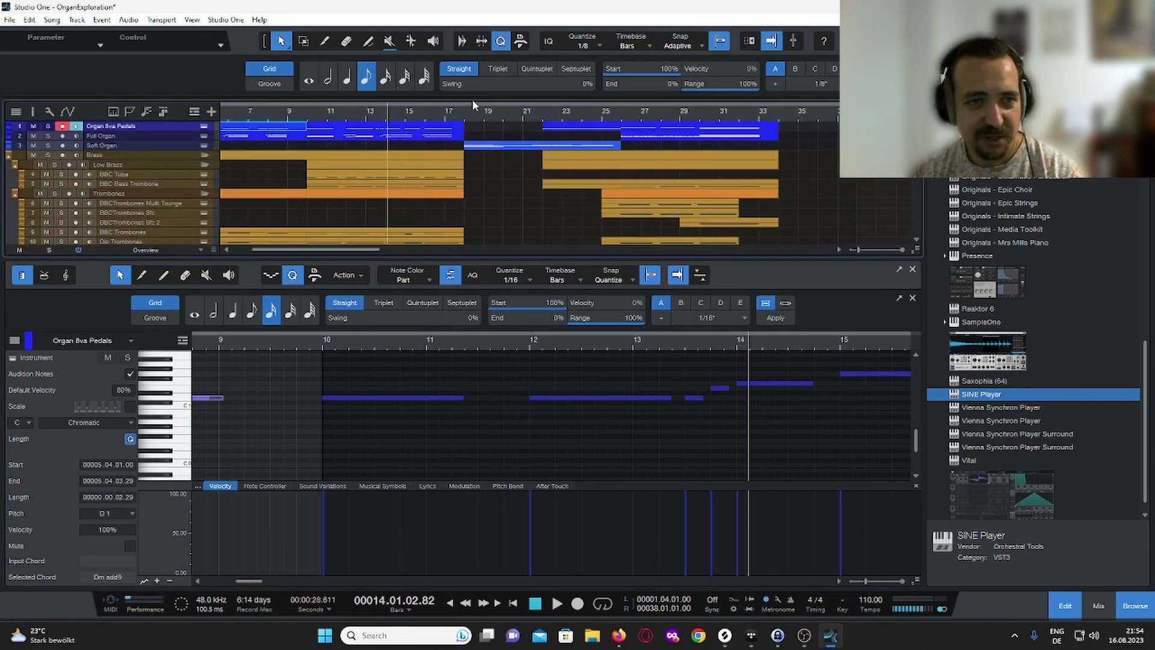
pyautogui.click(420, 114)
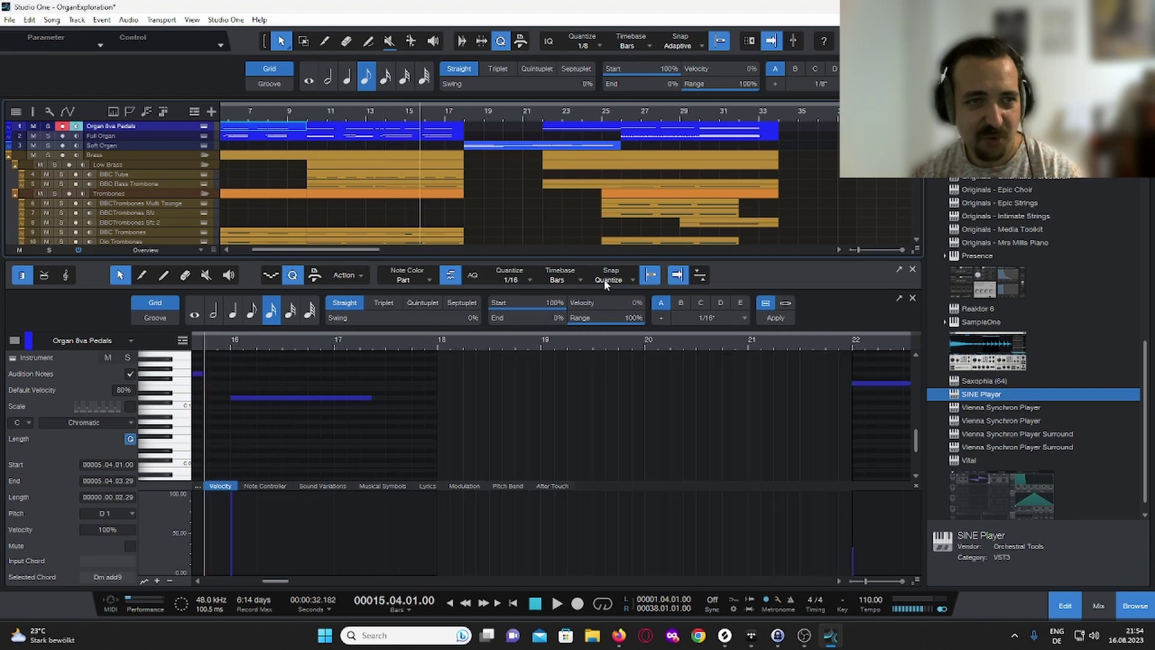
# - Play the arrangement from 15.04.01 to bar 18 and enlarge the tracks to Normal height
pyautogui.click(557, 604)
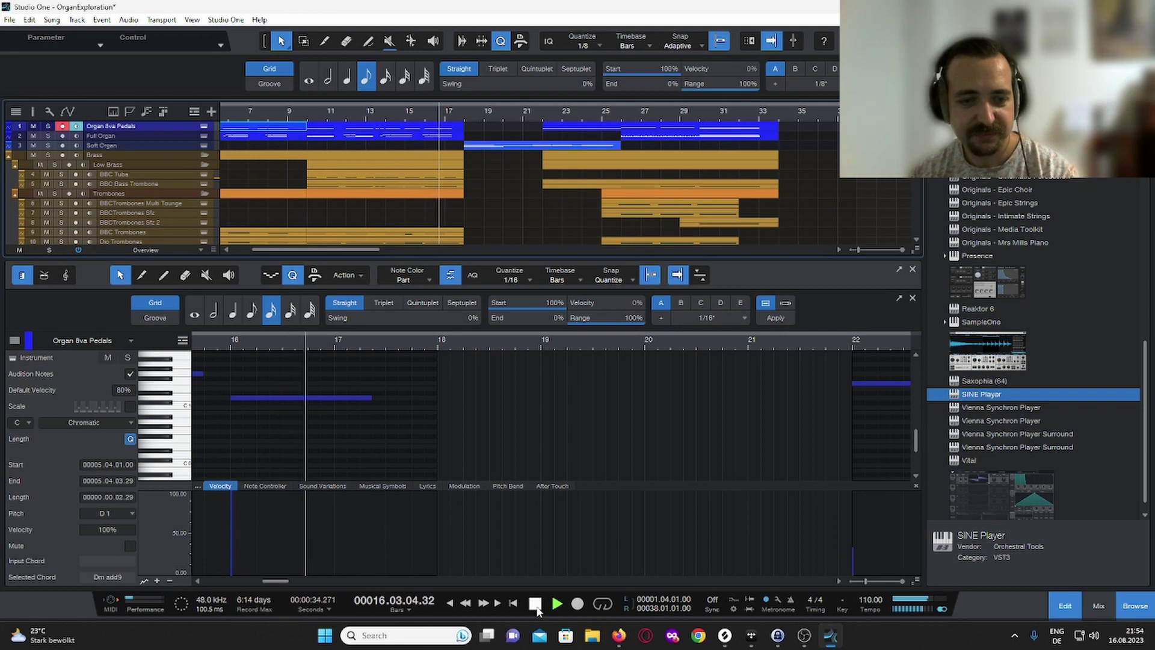
pyautogui.hotkey('shift', 'e')
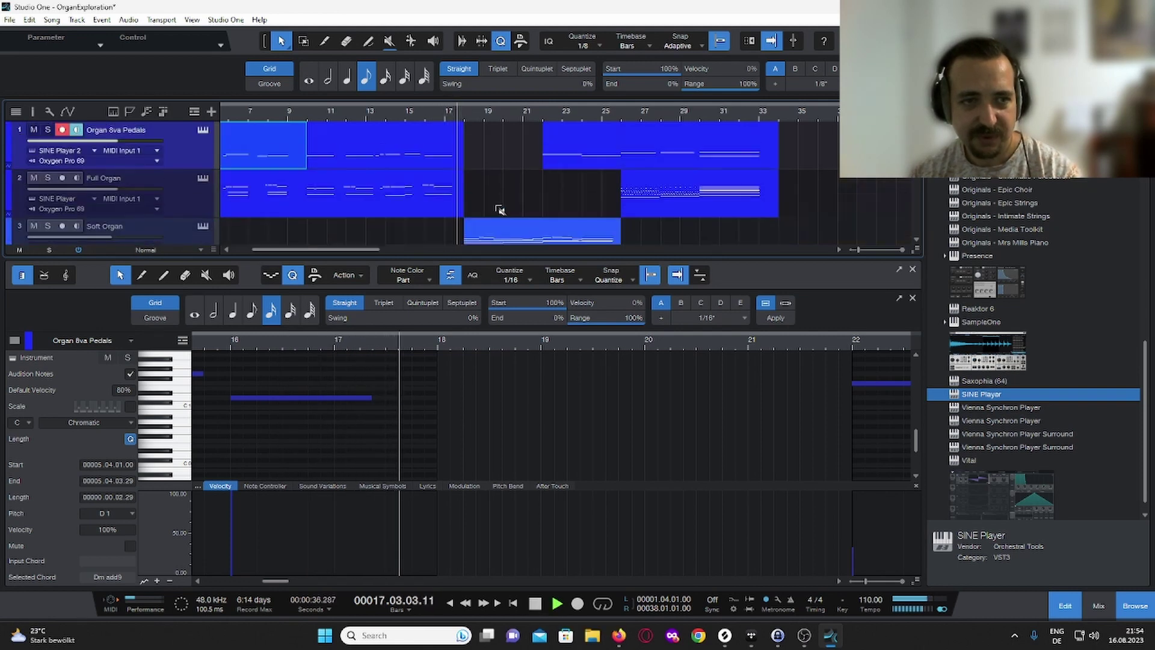
pyautogui.press('space')
# - Solo the Soft Organ track, set the playhead to bar 18, and bring up its part in the note editor
pyautogui.scroll(-3, 355, 181)
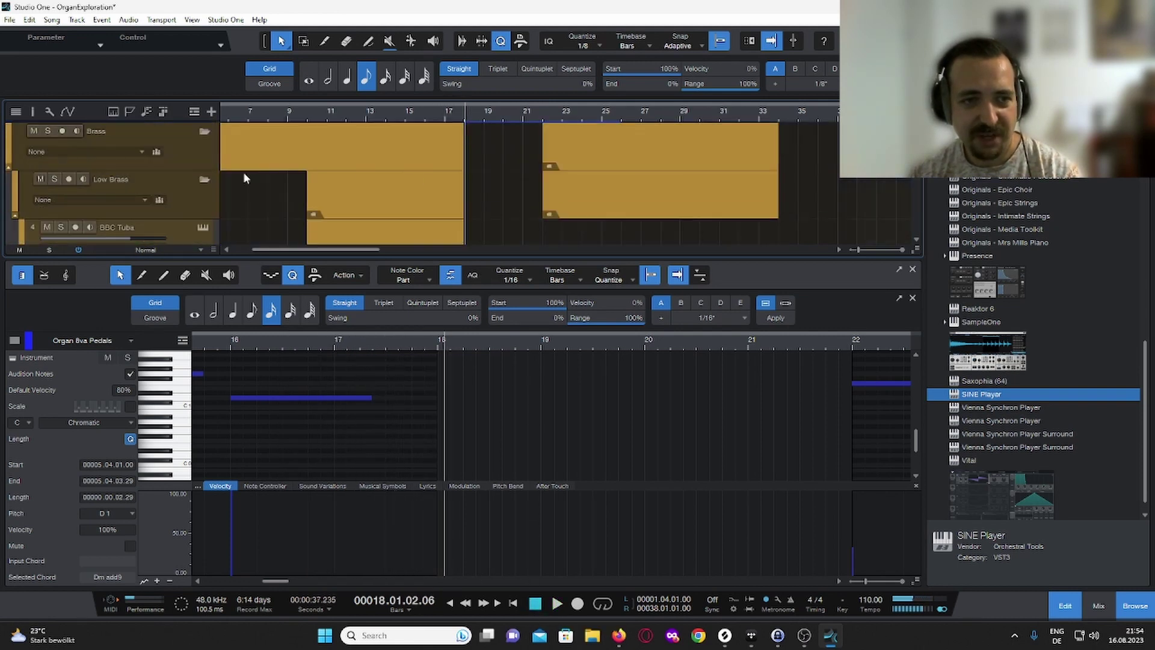
pyautogui.scroll(2, 301, 201)
pyautogui.click(50, 187)
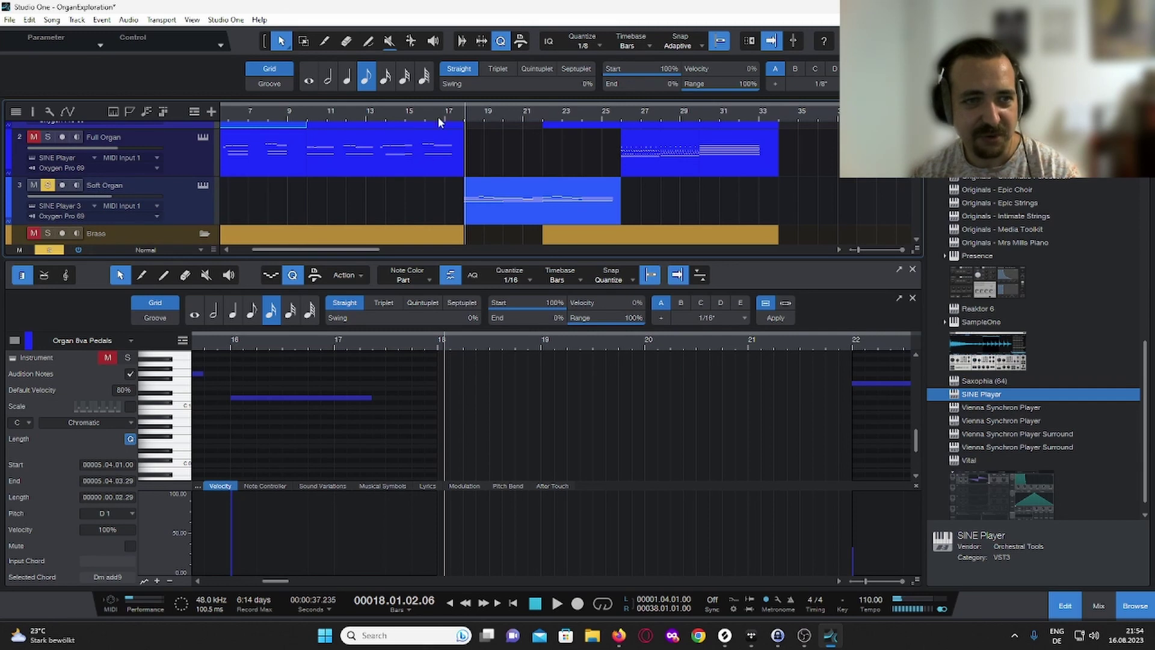
pyautogui.click(462, 119)
pyautogui.click(544, 211)
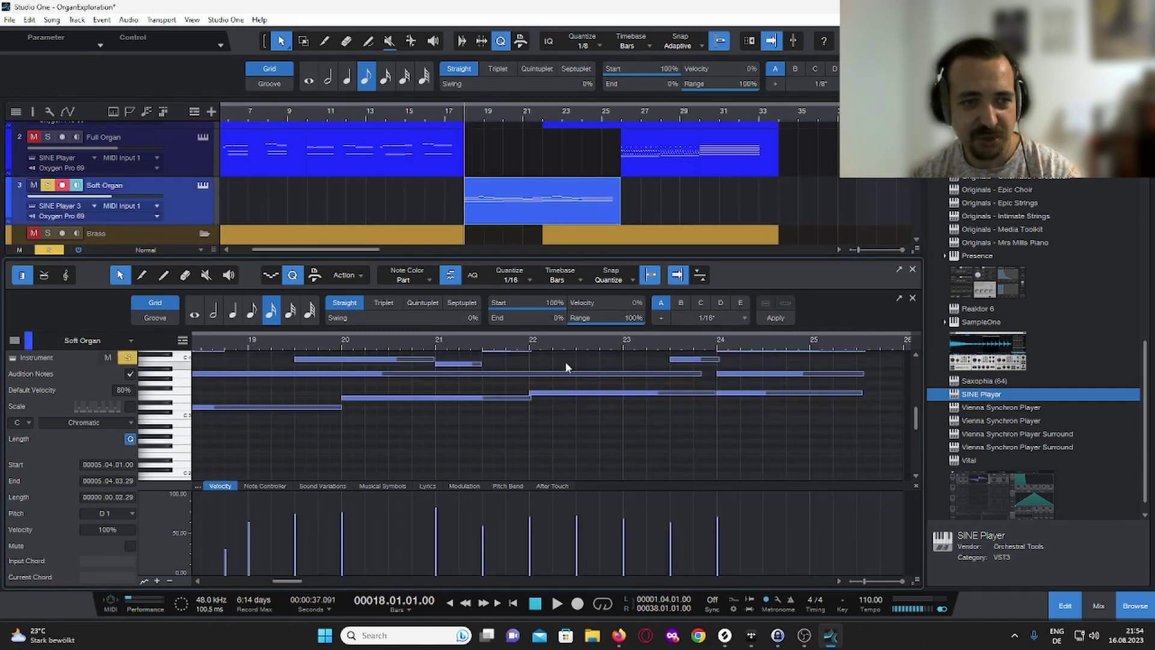
# - Enlarge the note editor to show the whole Soft Organ part and play it from bar 18
pyautogui.moveTo(519, 254); pyautogui.dragTo(520, 191)
pyautogui.hscroll(-4, 451, 369)
pyautogui.scroll(1, 341, 392)
pyautogui.click(556, 604)
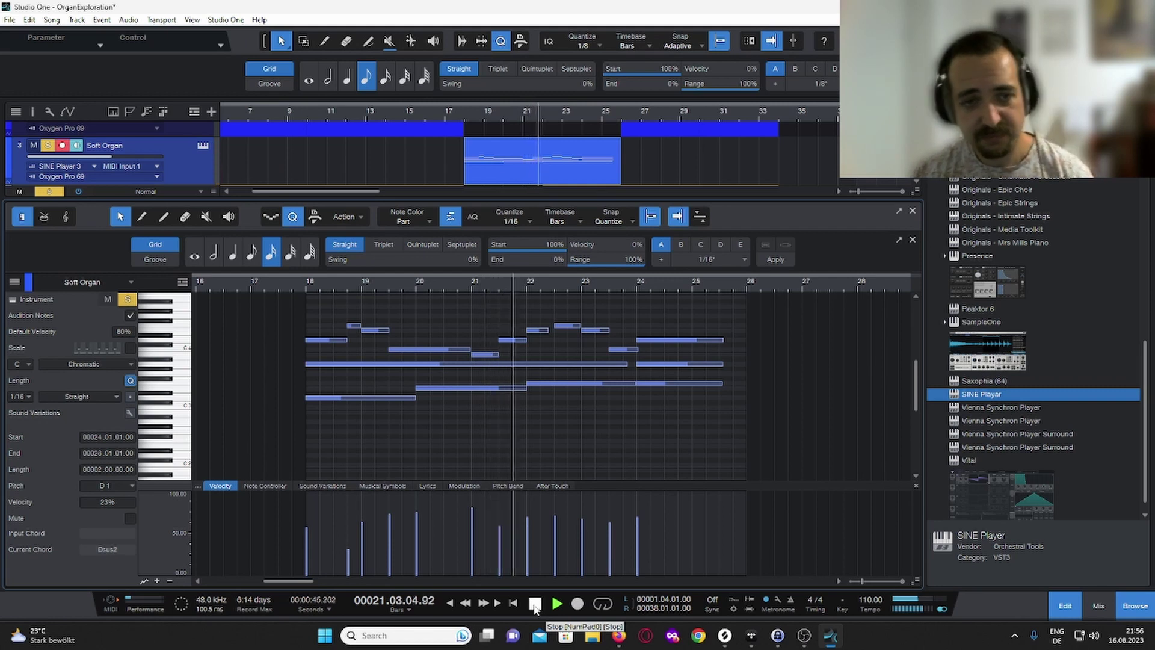
pyautogui.click(535, 603)
# - Give the Overview-height track list more room, collapse the Brass folder, and set the playhead to 17.04.01
pyautogui.moveTo(548, 200); pyautogui.dragTo(548, 321)
pyautogui.scroll(-3, 502, 237)
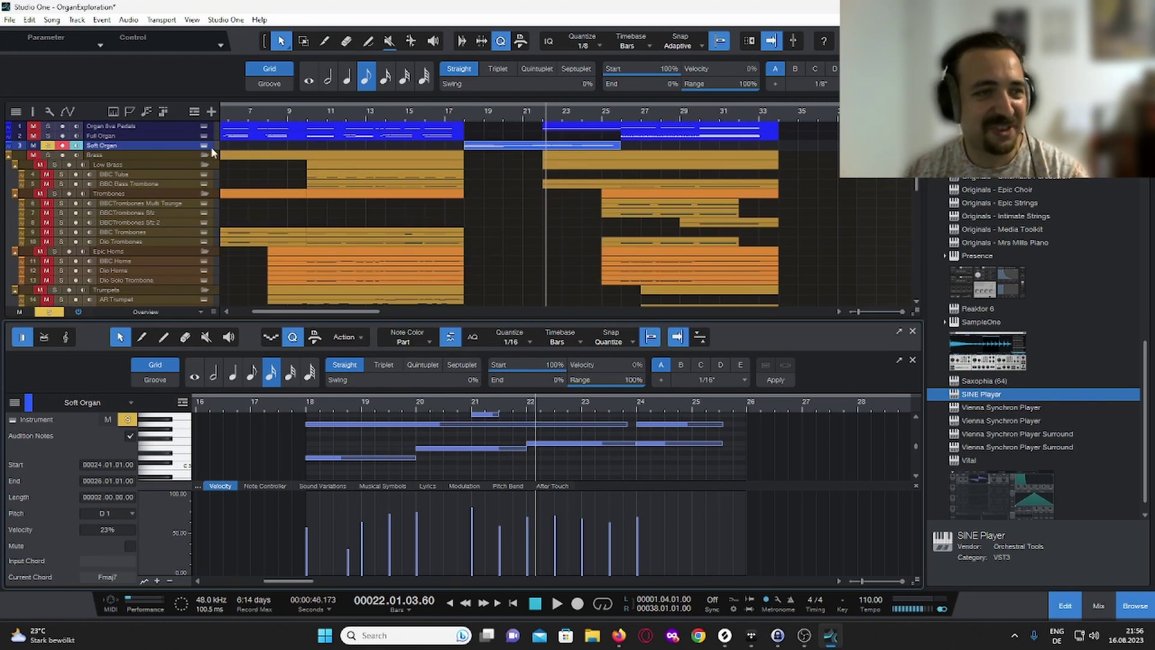
pyautogui.click(205, 155)
pyautogui.click(462, 115)
# - Solo the Choir Incarnatus and Originals - Epic Choir tracks with the Soft Organ and unsolo Choir Incarnatus again
pyautogui.click(55, 175)
pyautogui.click(54, 193)
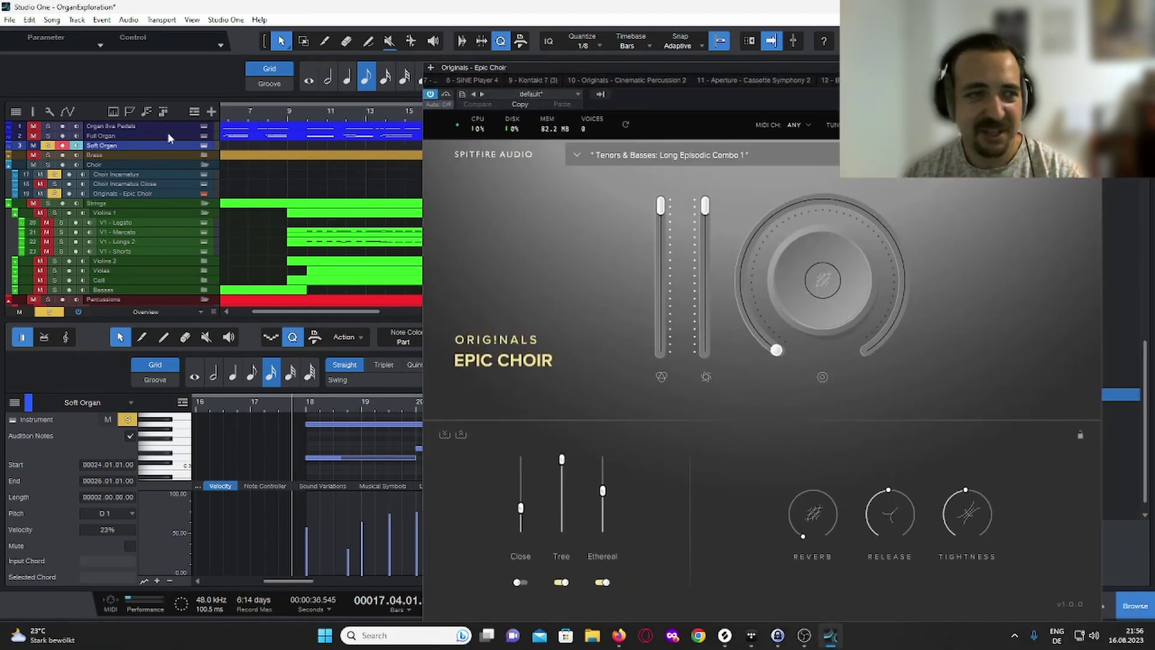
pyautogui.click(55, 174)
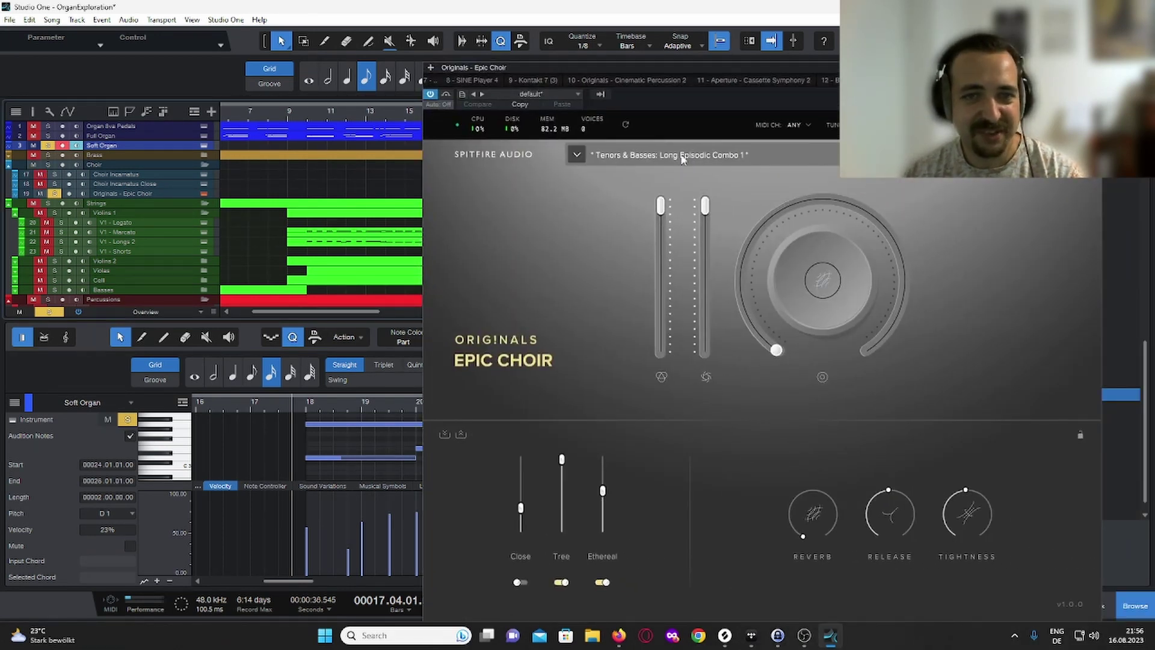
# - Examine the Epic Choir instrument and the Choir Incarnatus Requiem patch in Kontakt, and close the instrument windows
pyautogui.moveTo(746, 68); pyautogui.dragTo(738, 42)
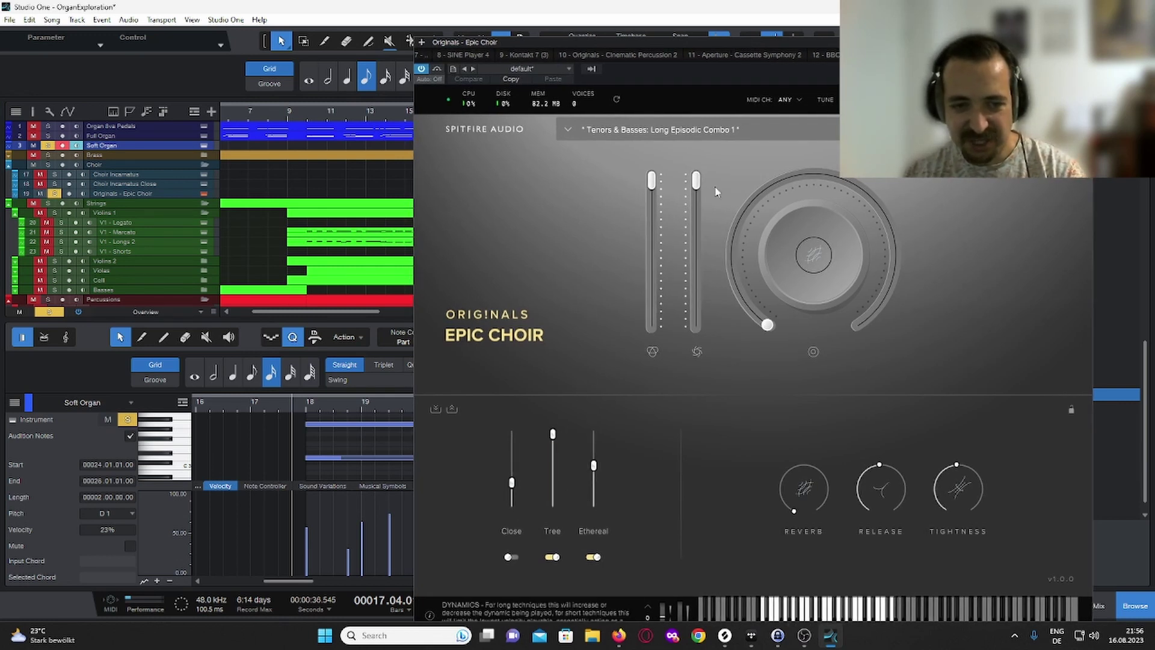
pyautogui.click(778, 37)
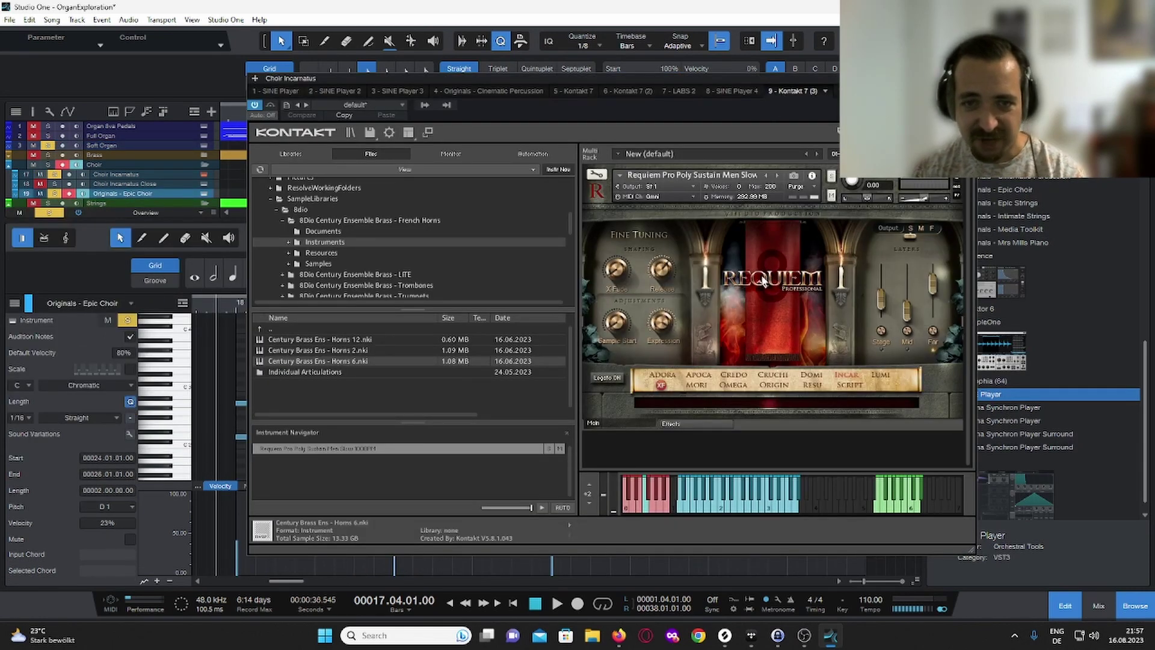
pyautogui.hotkey('ctrl', 'w')
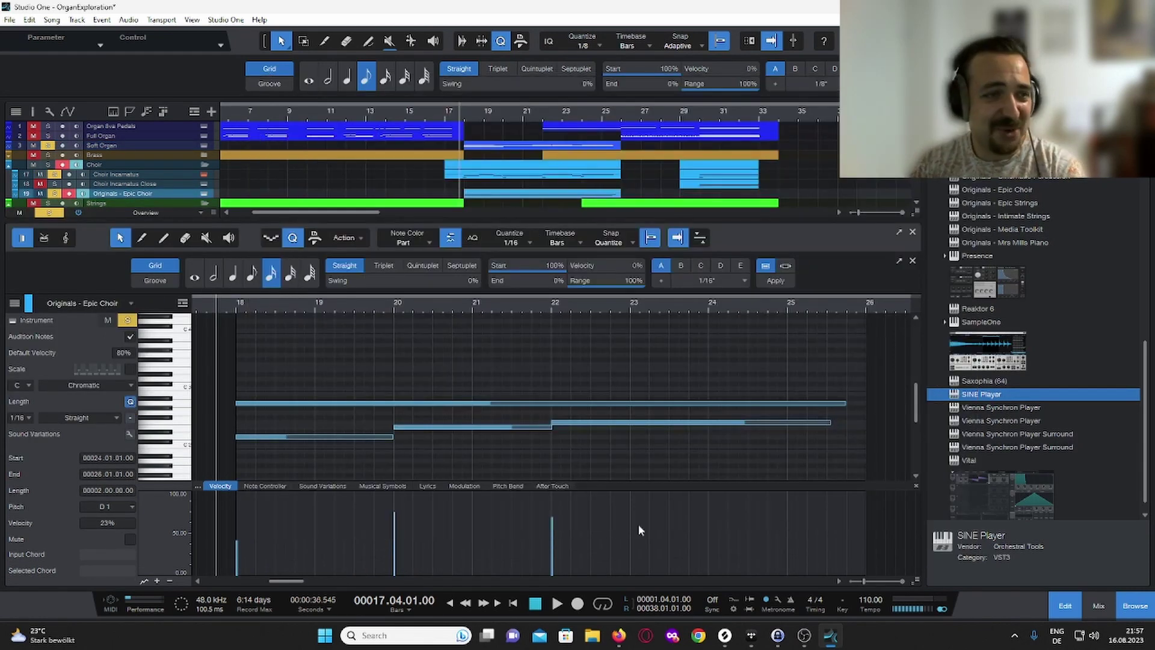
# - Play the soloed choir and organ parts from 17.04.01 to bar 25 and clear all solos
pyautogui.click(555, 604)
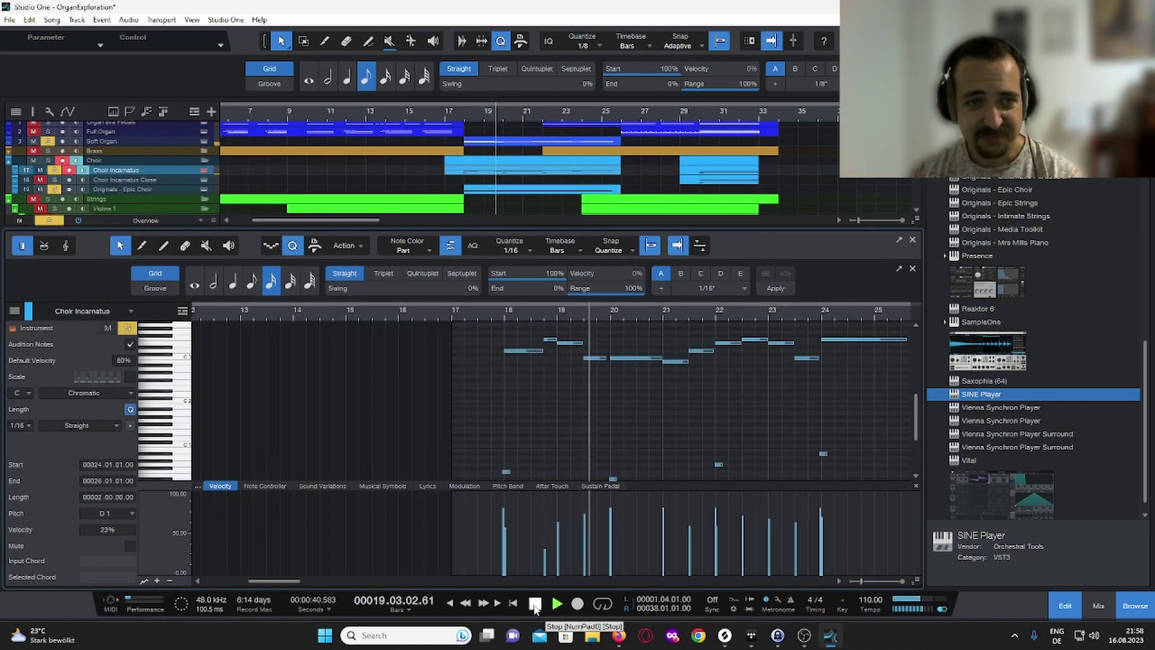
pyautogui.click(535, 604)
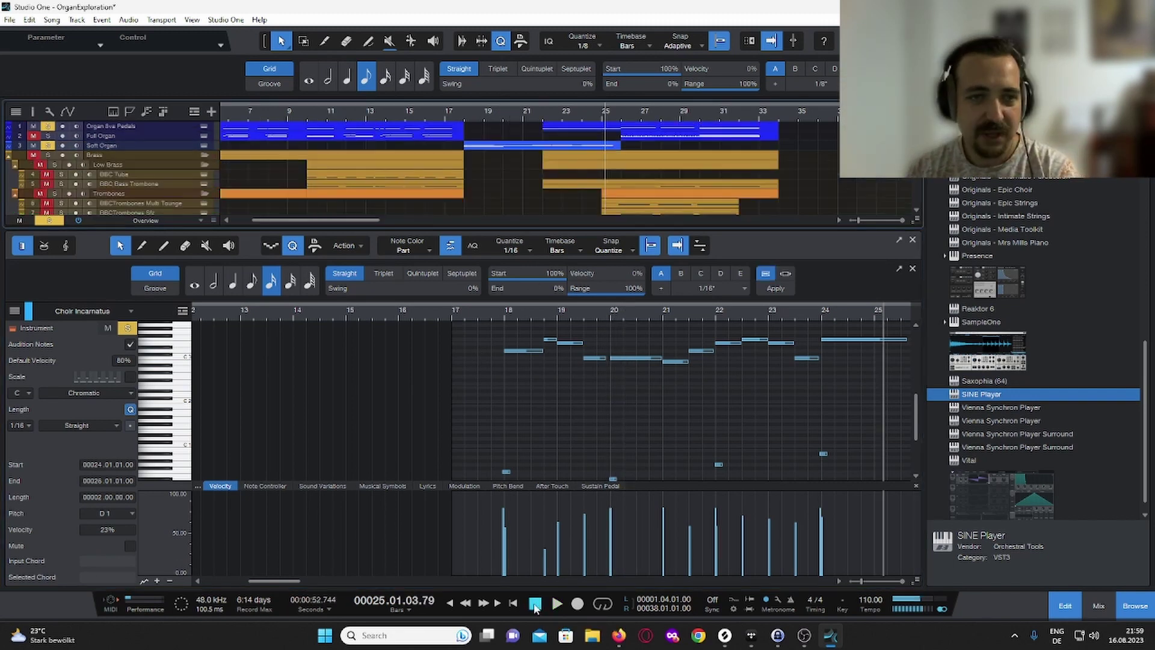
pyautogui.click(49, 220)
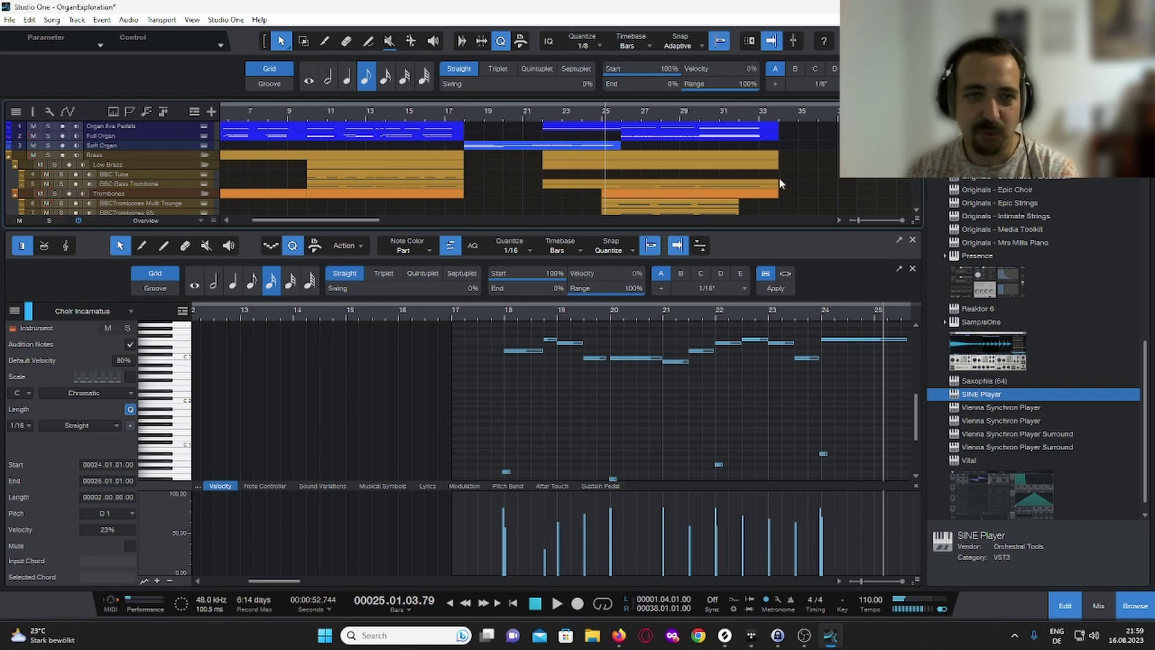
# - Solo the Full Organ track, set the playhead to bar 26, and show its part between bars 26 and 30
pyautogui.click(161, 135)
pyautogui.scroll(3, 503, 180)
pyautogui.hscroll(2, 528, 159)
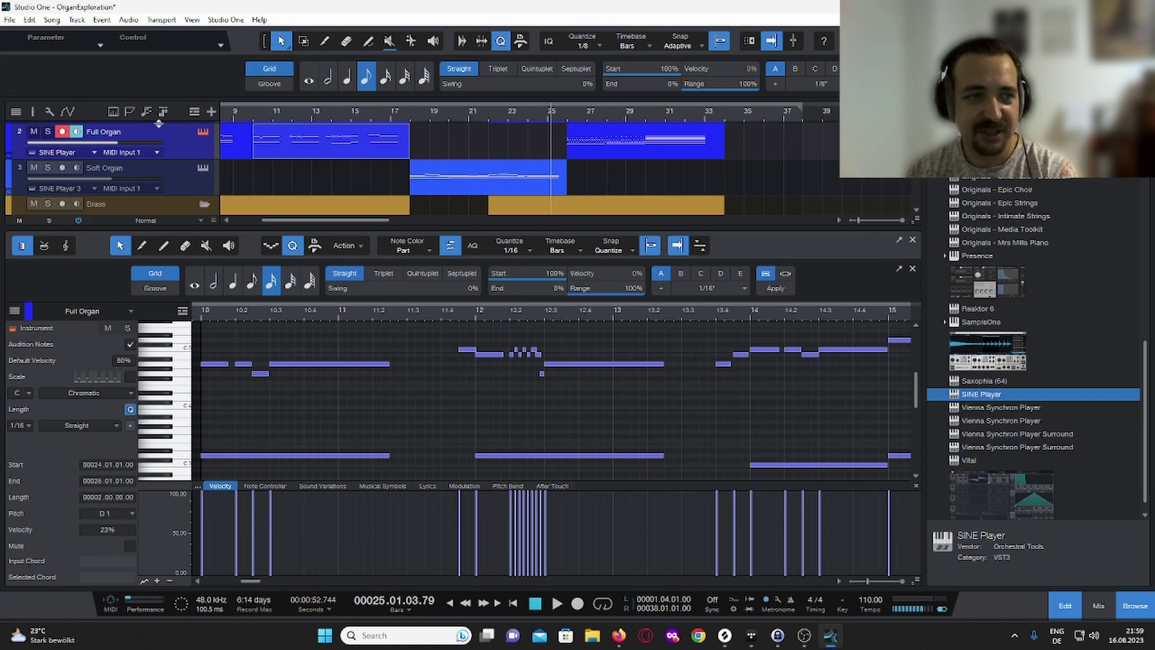
pyautogui.click(47, 131)
pyautogui.click(568, 117)
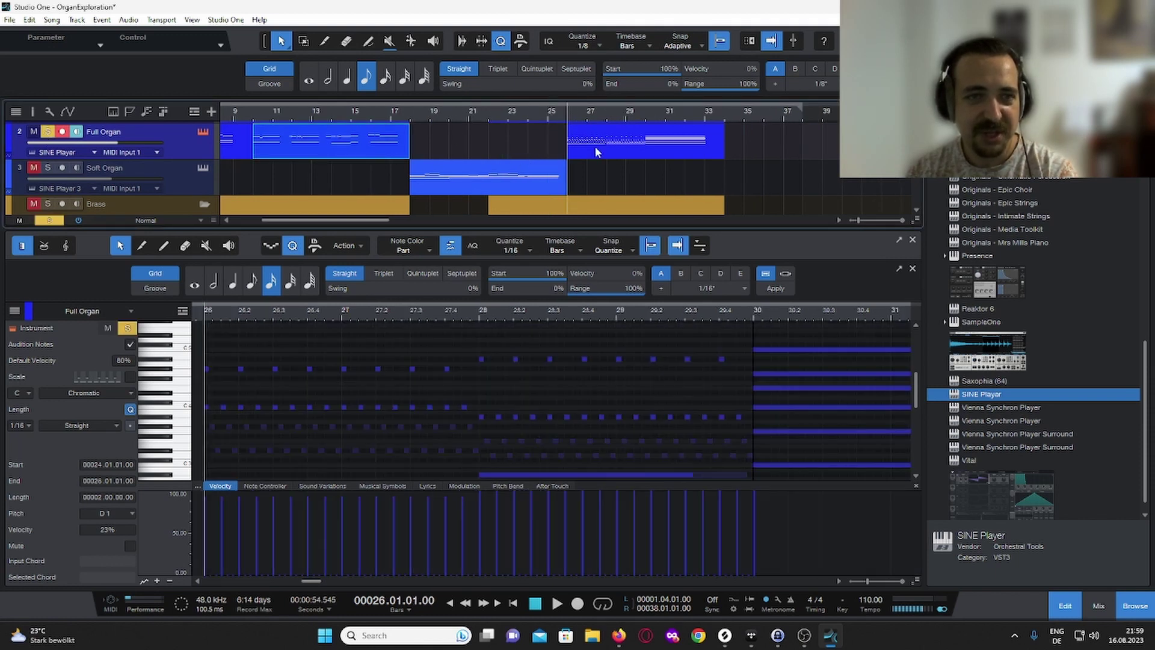
pyautogui.click(595, 149)
pyautogui.scroll(-2, 287, 364)
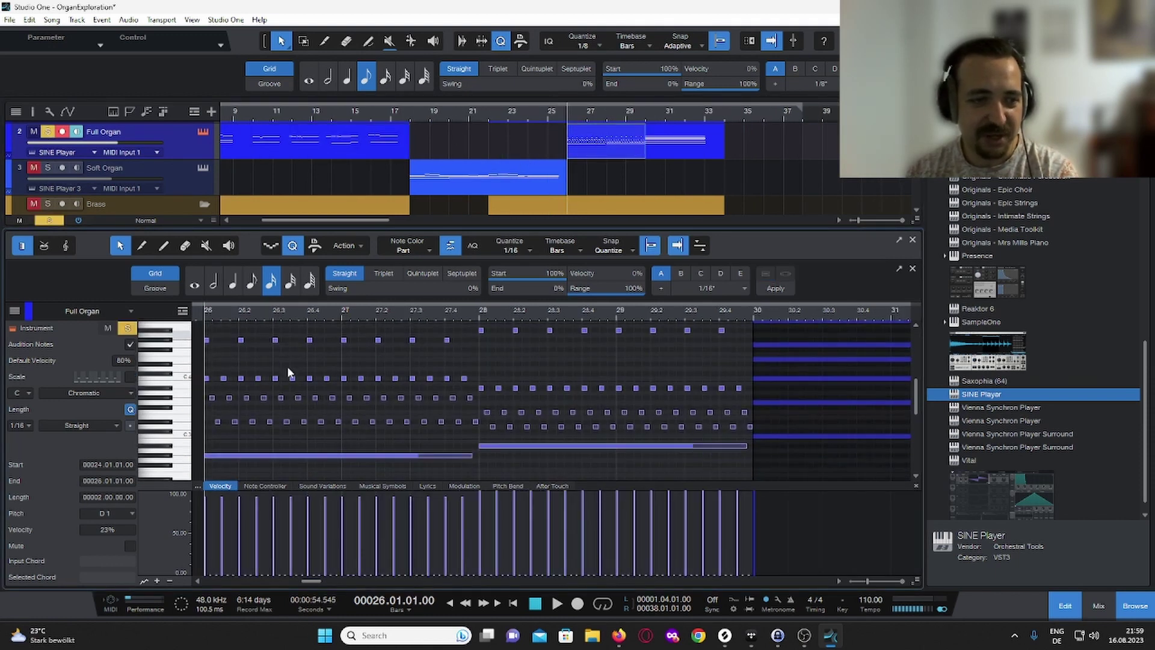
pyautogui.hscroll(-2, 290, 390)
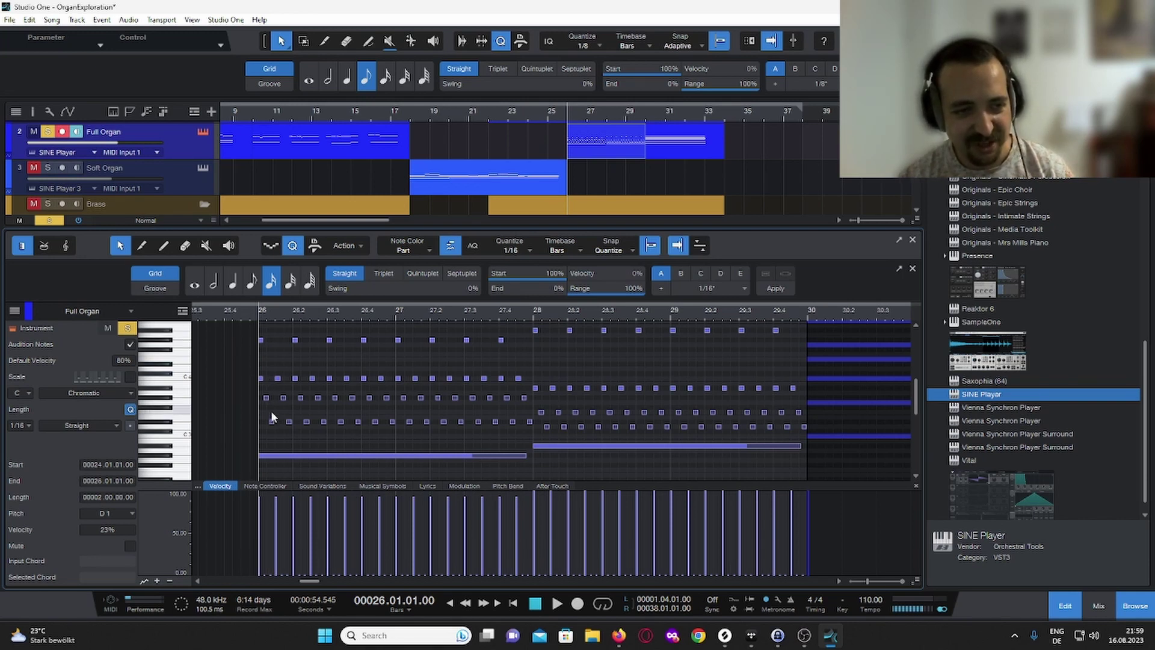
# - Examine the Full Organ's articulations on SINE Player's Performance page, close it, and play the part from bar 26
pyautogui.click(203, 131)
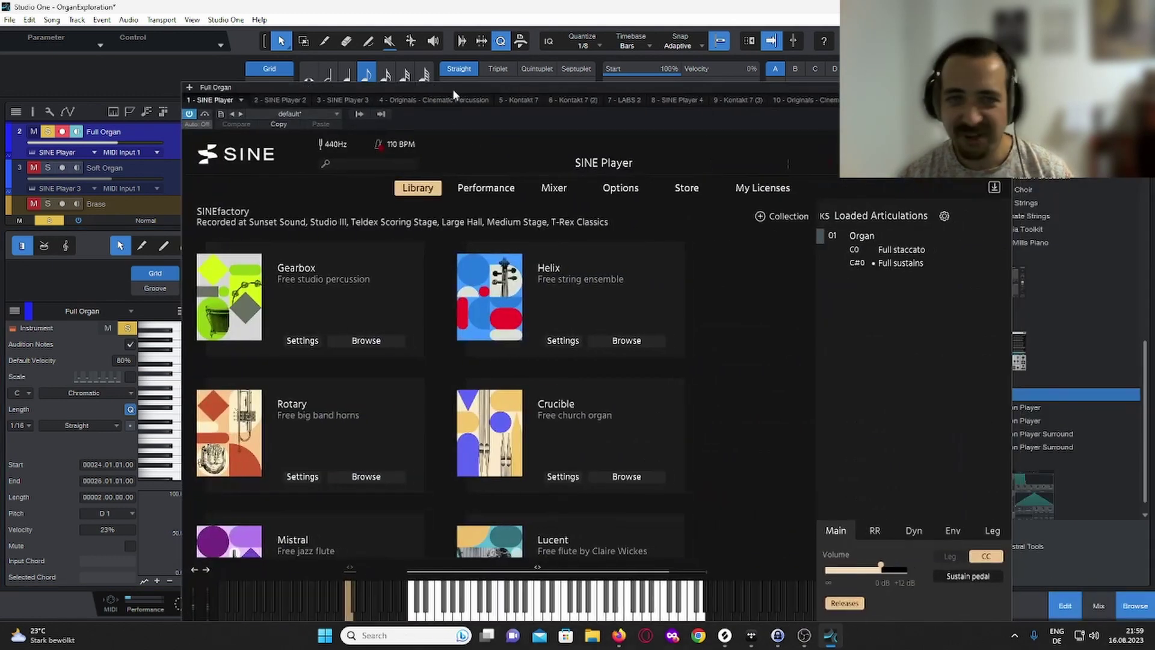
pyautogui.click(486, 188)
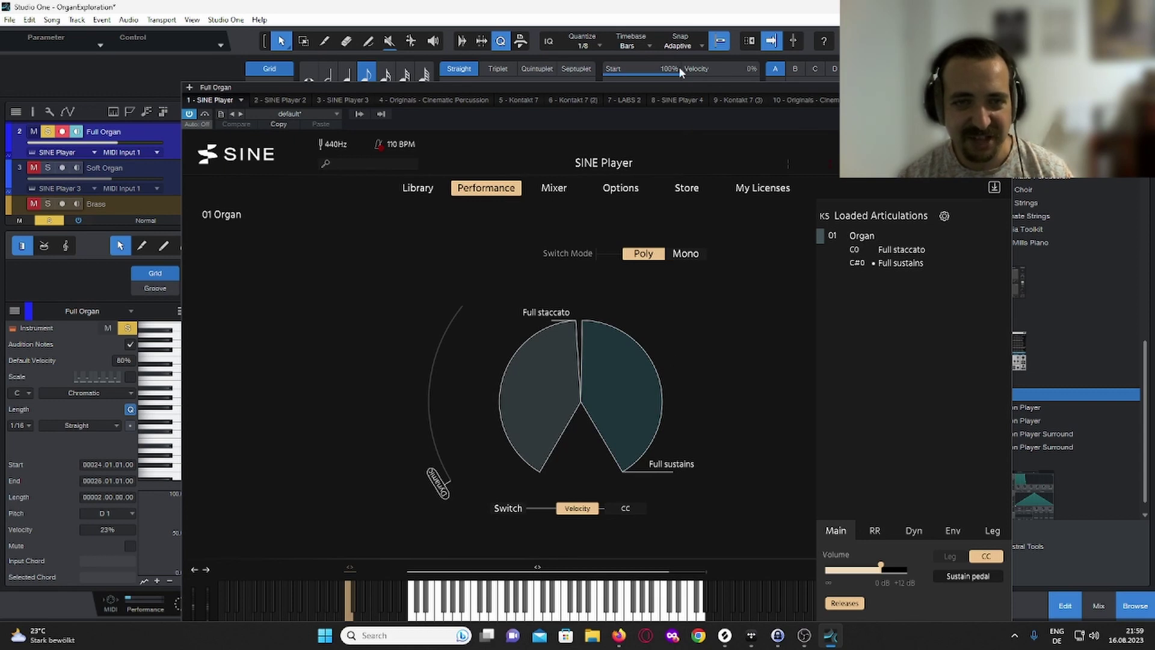
pyautogui.press('Escape')
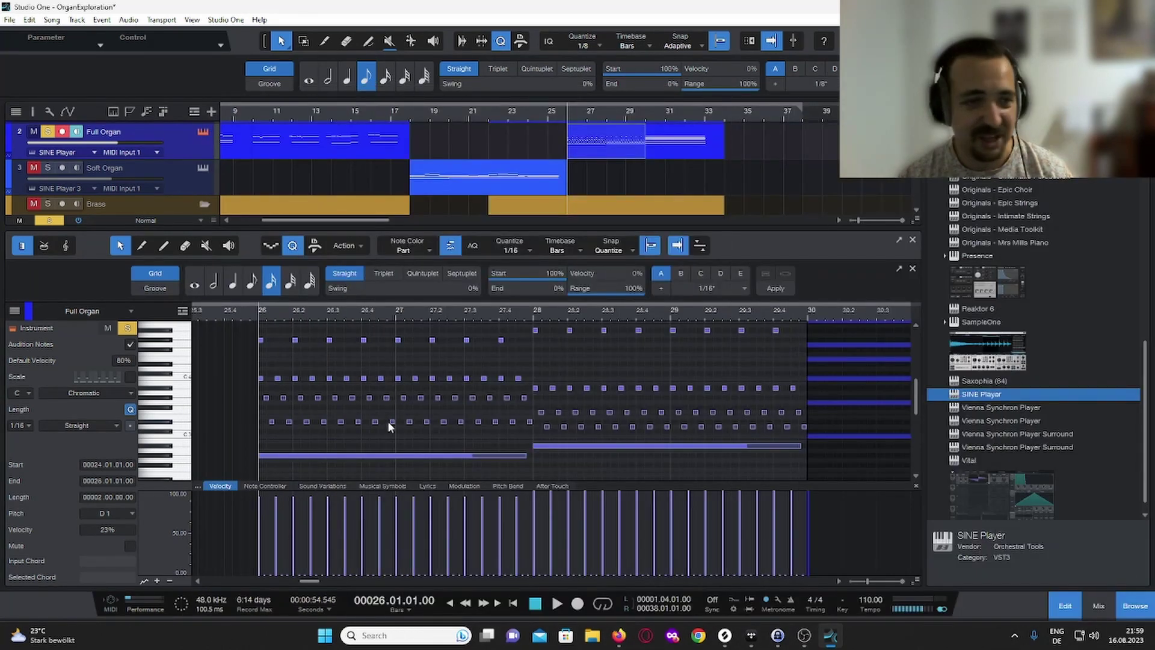
pyautogui.click(553, 609)
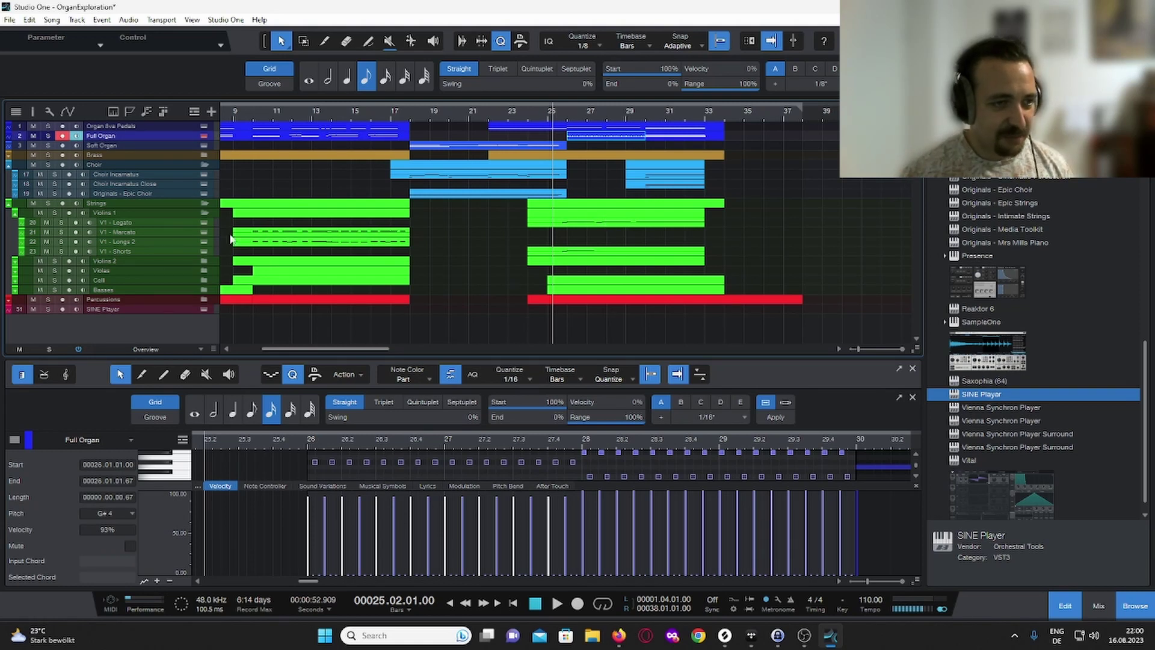
# - Select the SINE Player track, hide the note editor, and return the playhead to 1.04.01
pyautogui.click(113, 308)
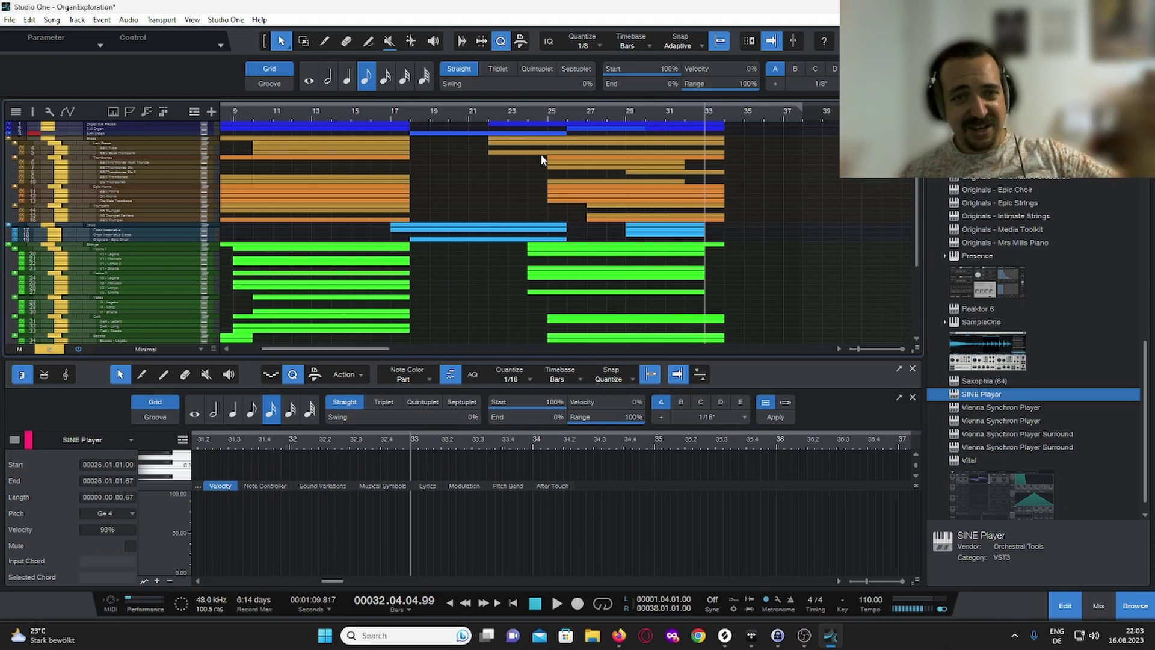
pyautogui.press('F2')
pyautogui.press('KP_1')
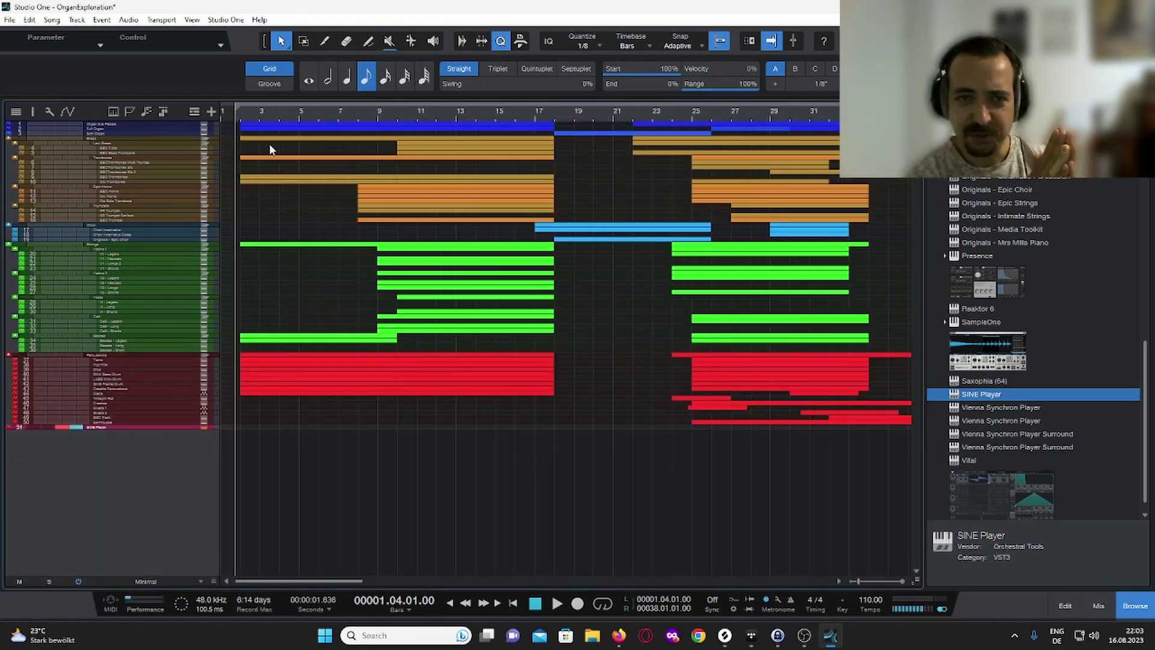